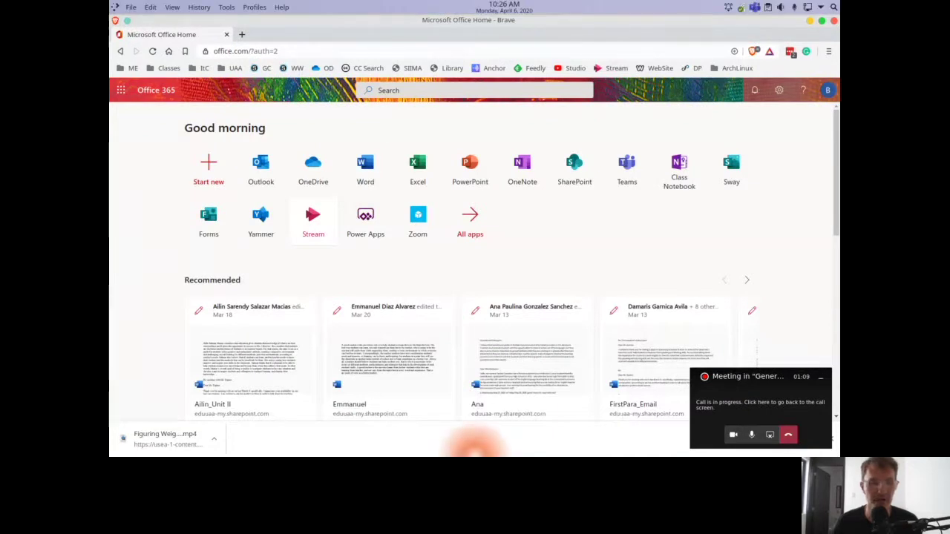
Switch to Microsoft Teams and open the Grammar In Context II team
mouse_move(475, 443)
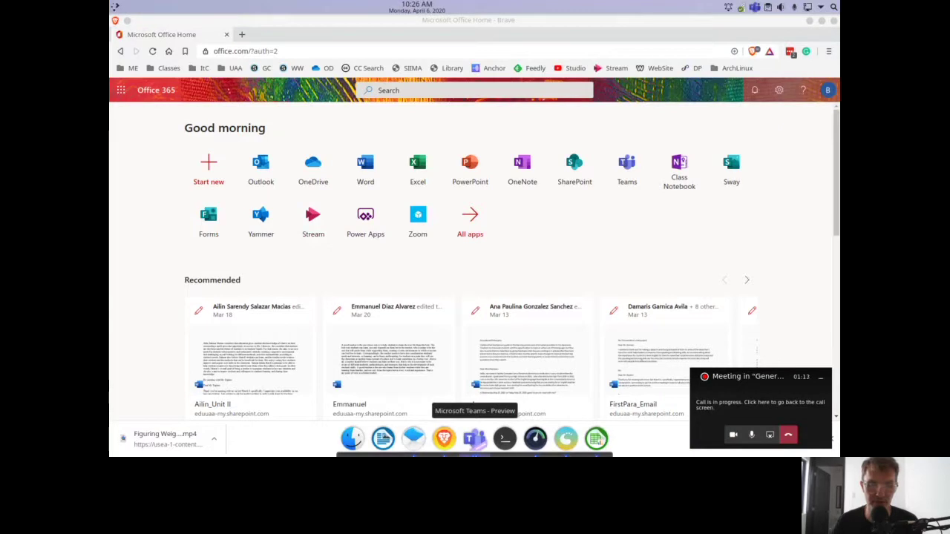
click(475, 437)
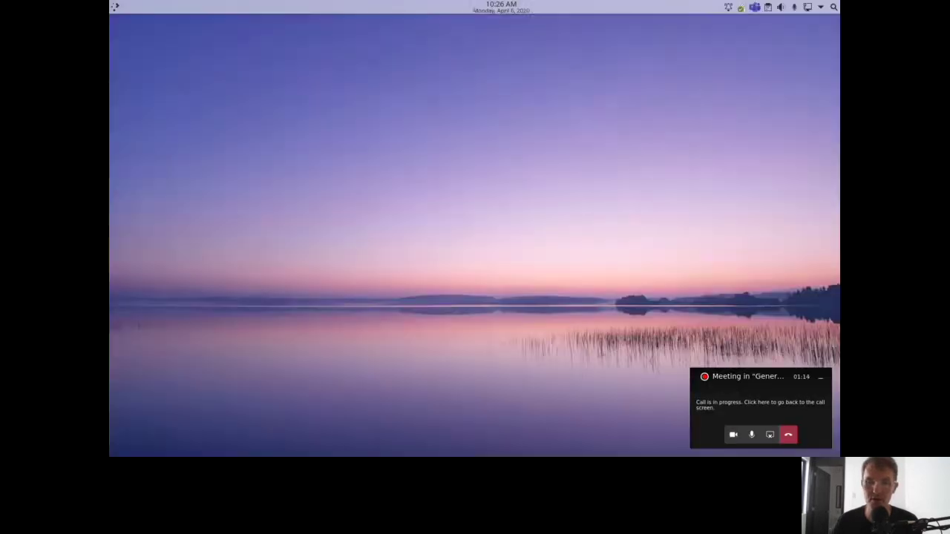
click(475, 438)
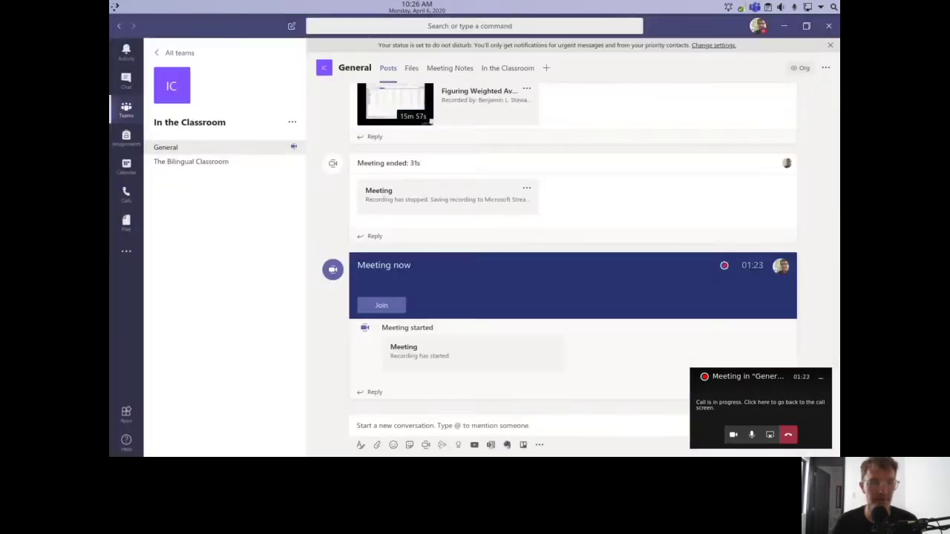
click(174, 53)
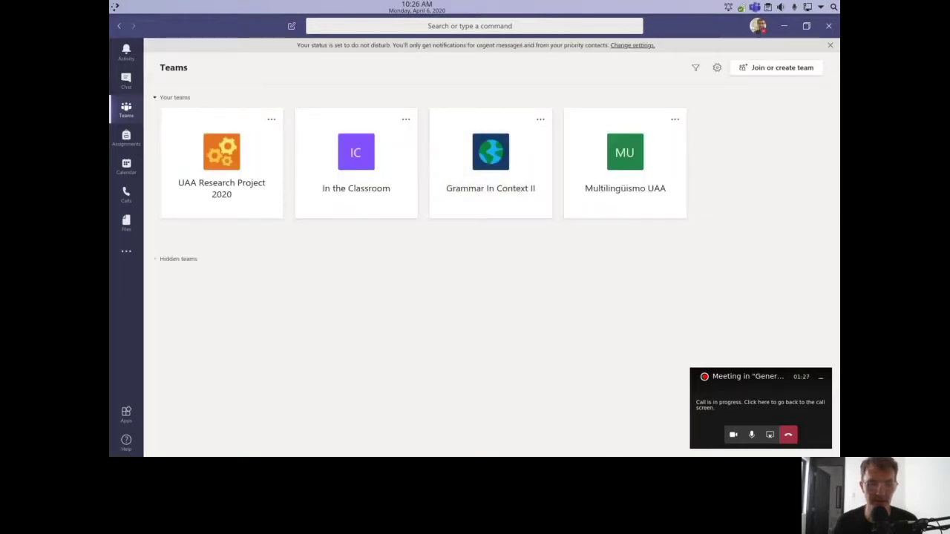
click(490, 163)
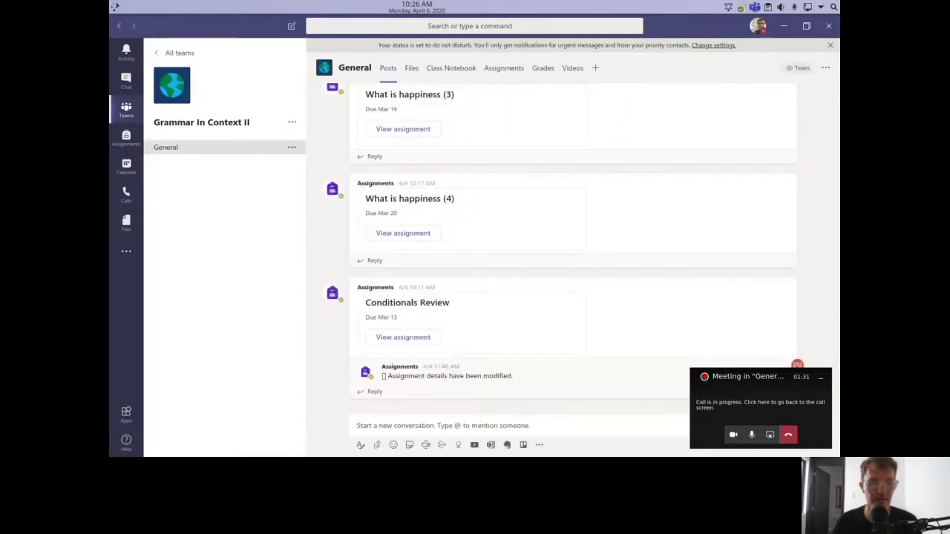
Review the Grammar In Context II team's list of graded assignments and their categories
click(503, 68)
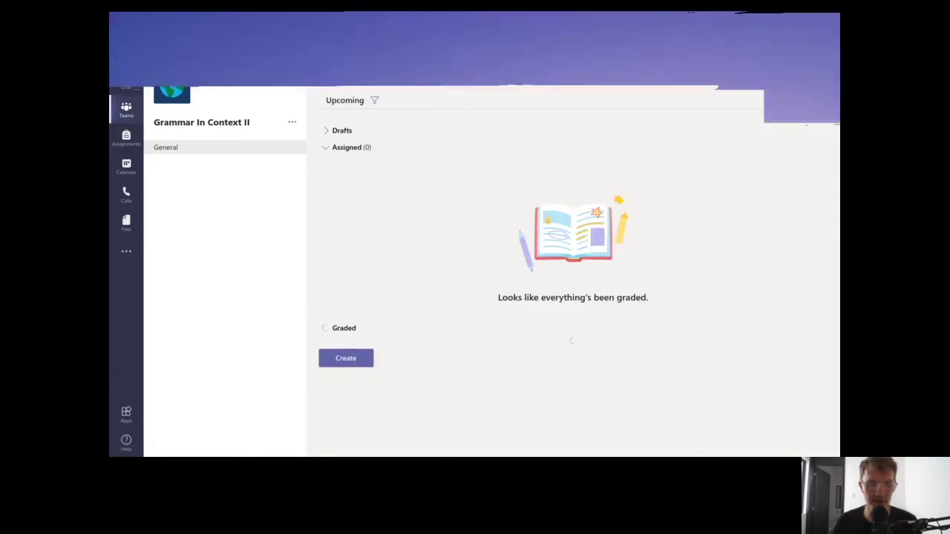
scroll(567, 267, down, 10)
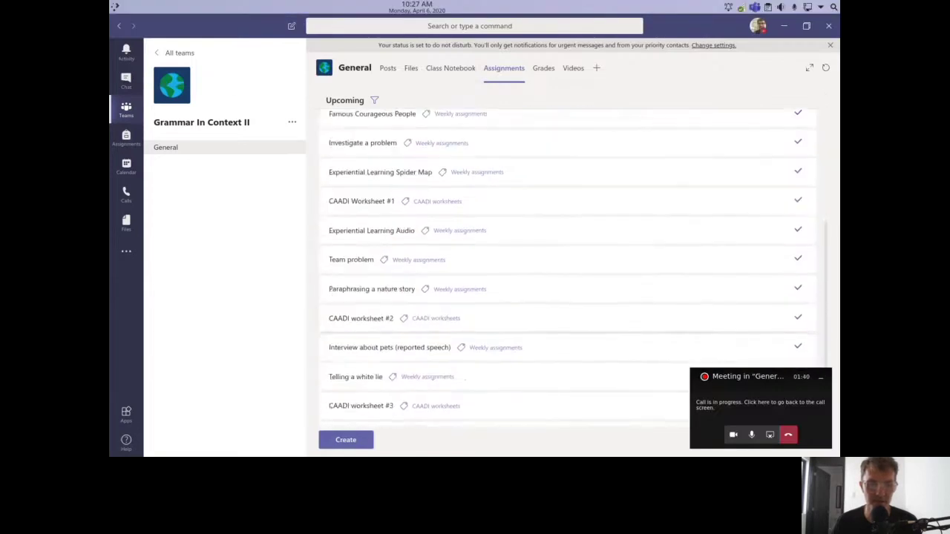
scroll(568, 267, up, 3)
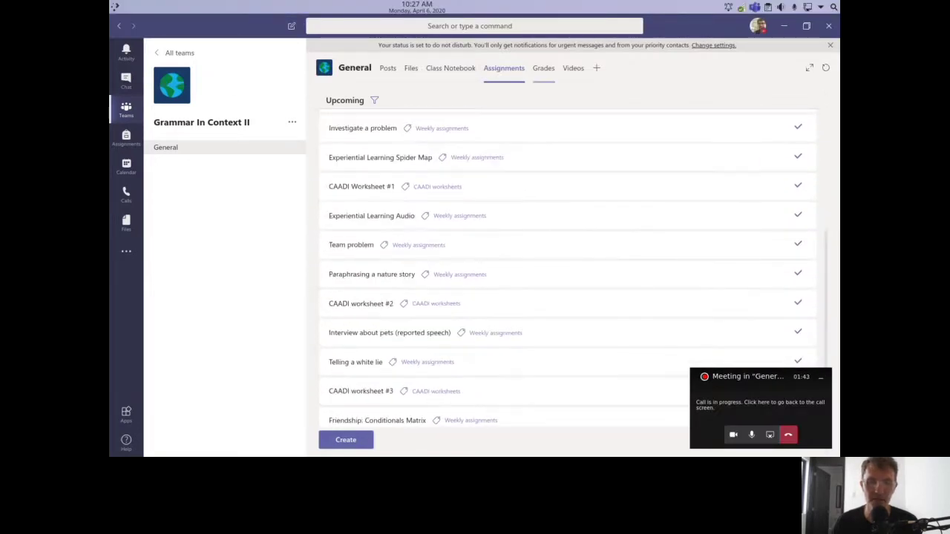
Export the team's grades to Excel and switch to the Grammar In Context II grades workbook in LibreOffice Calc
click(542, 68)
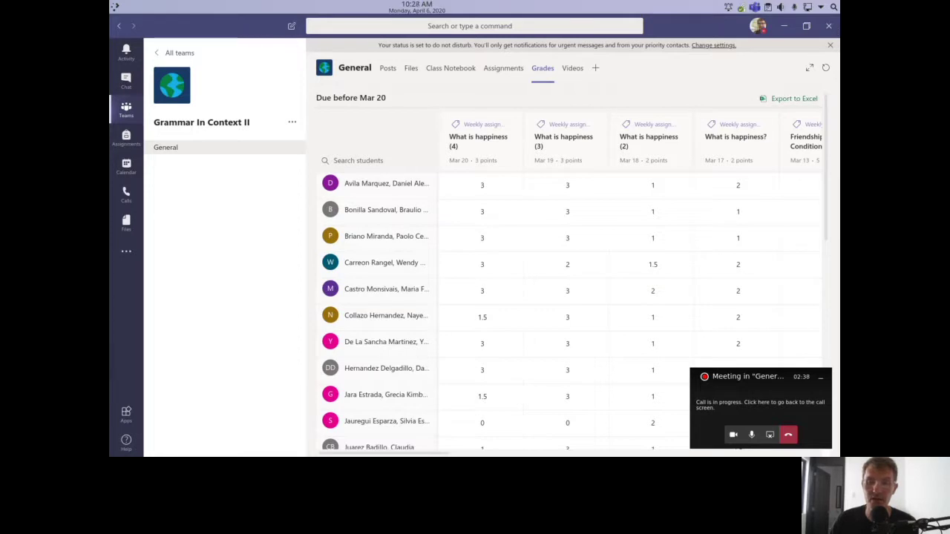
click(788, 99)
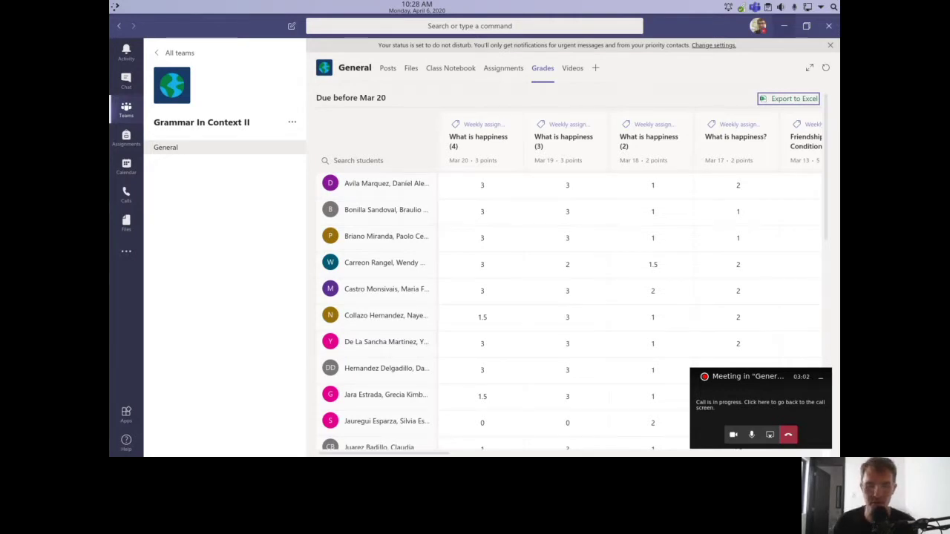
click(784, 26)
click(597, 438)
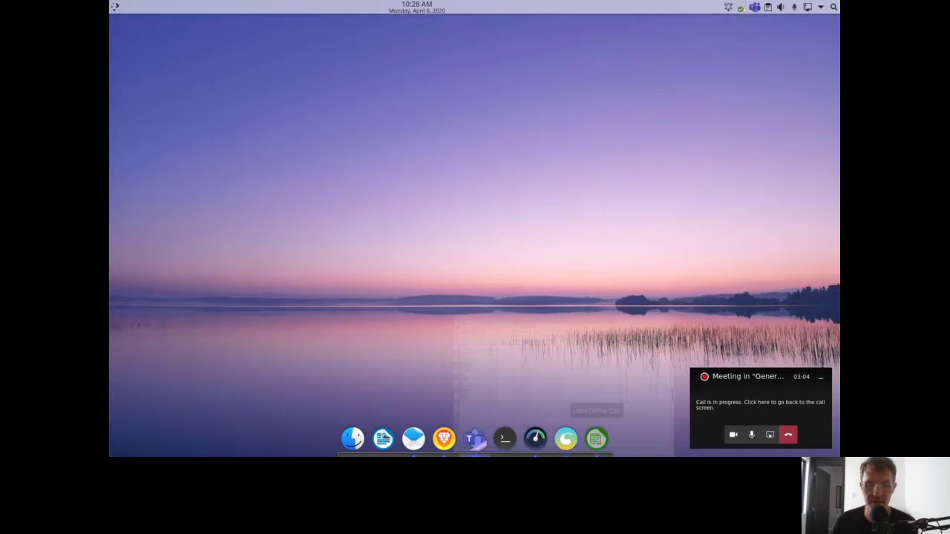
click(596, 438)
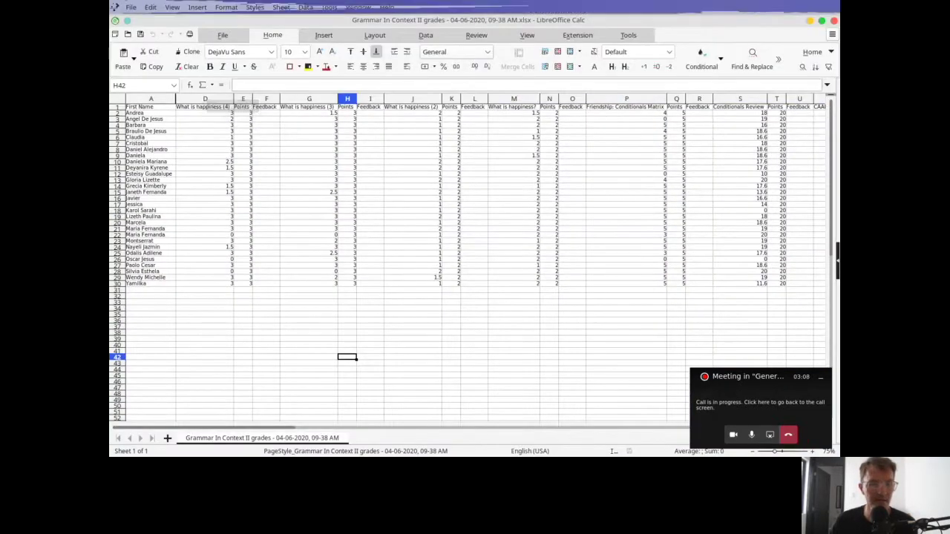
Examine how the grade sheet arranges each assignment's score, Points and Feedback columns for the first students
click(243, 302)
click(204, 302)
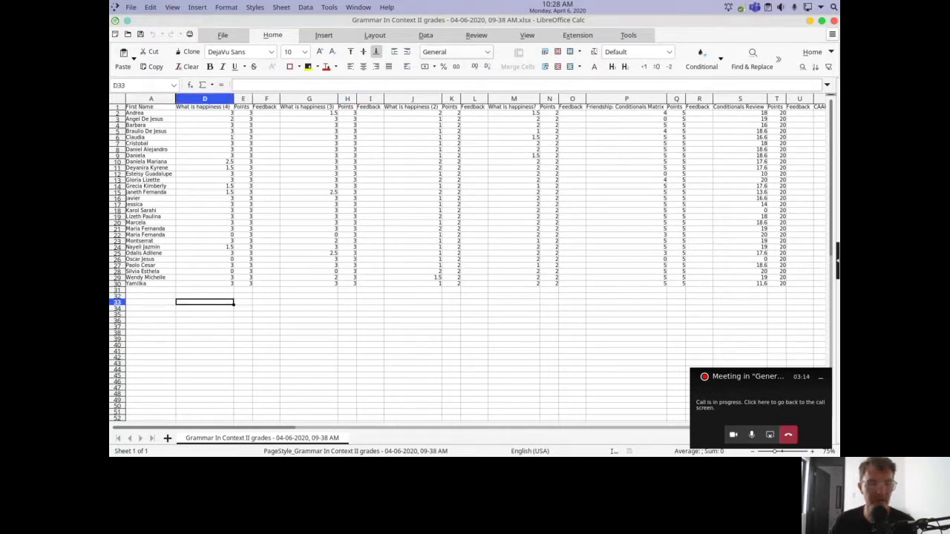
click(232, 131)
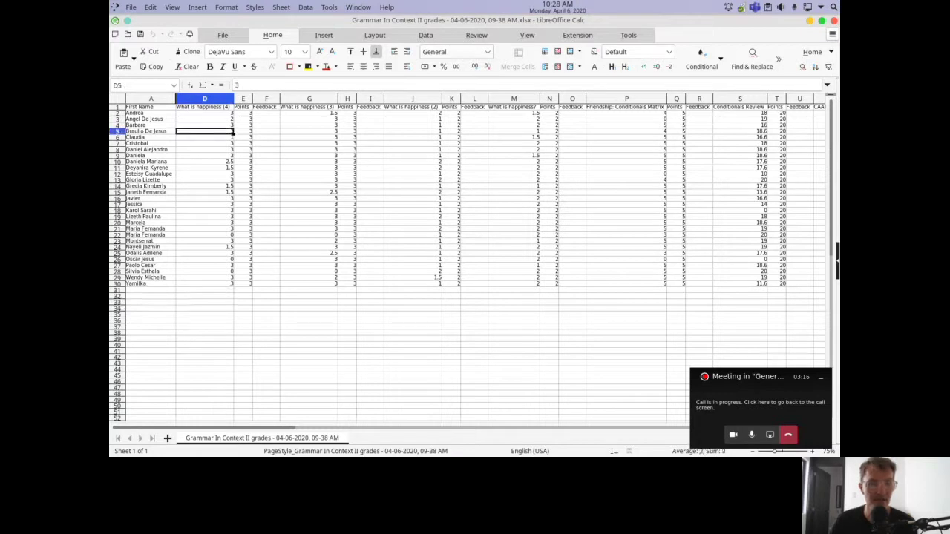
mouse_move(289, 427)
mouse_down()
mouse_move(300, 428)
mouse_move(290, 428)
mouse_up()
click(233, 113)
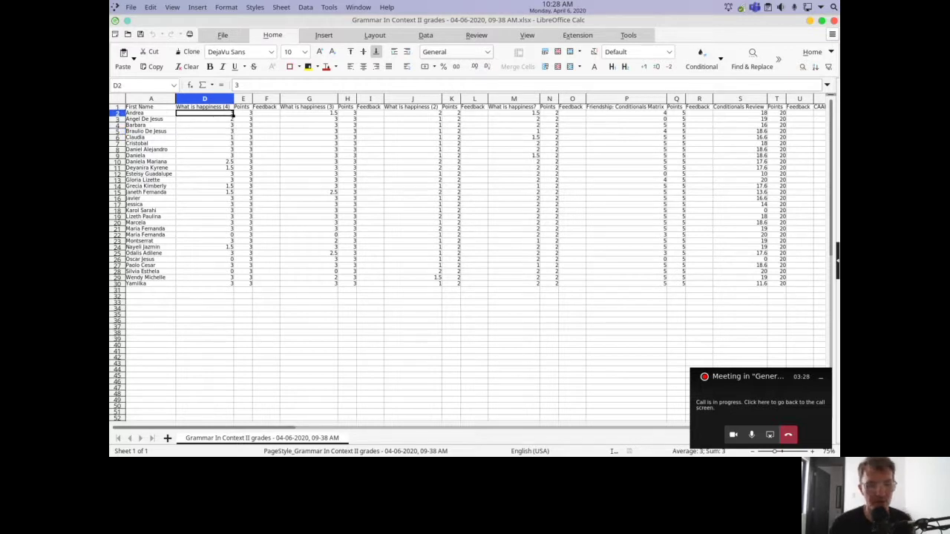
click(251, 113)
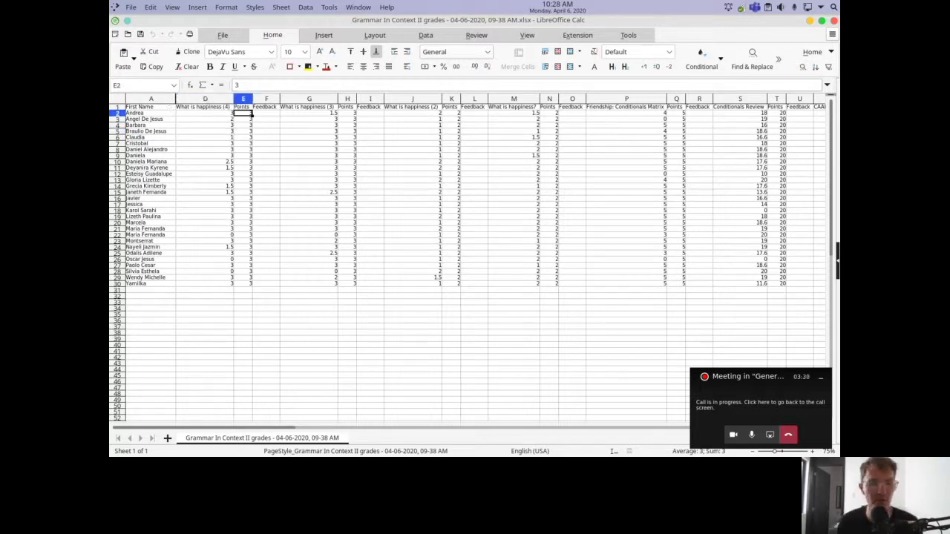
click(266, 113)
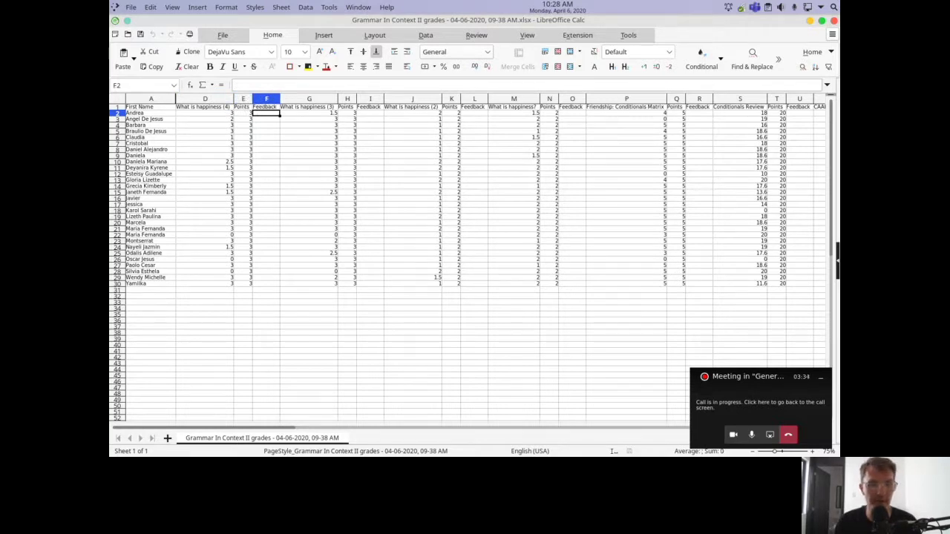
key(Right)
key(Right)
key(Right)
key(Left)
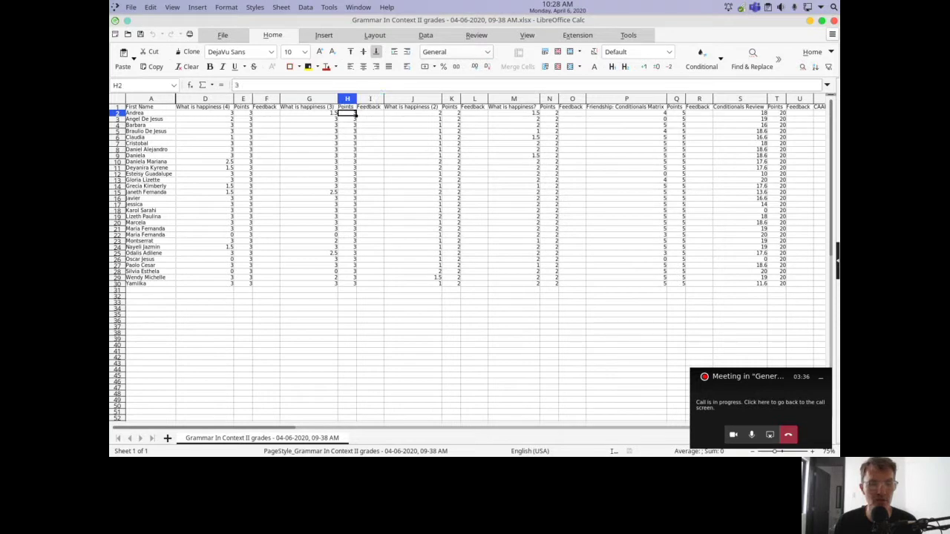
key(Home)
key(Right)
key(Right)
key(Right)
key(Right)
key(Left)
key(Left)
key(Left)
key(Left)
key(Right)
key(Right)
key(Right)
key(Right)
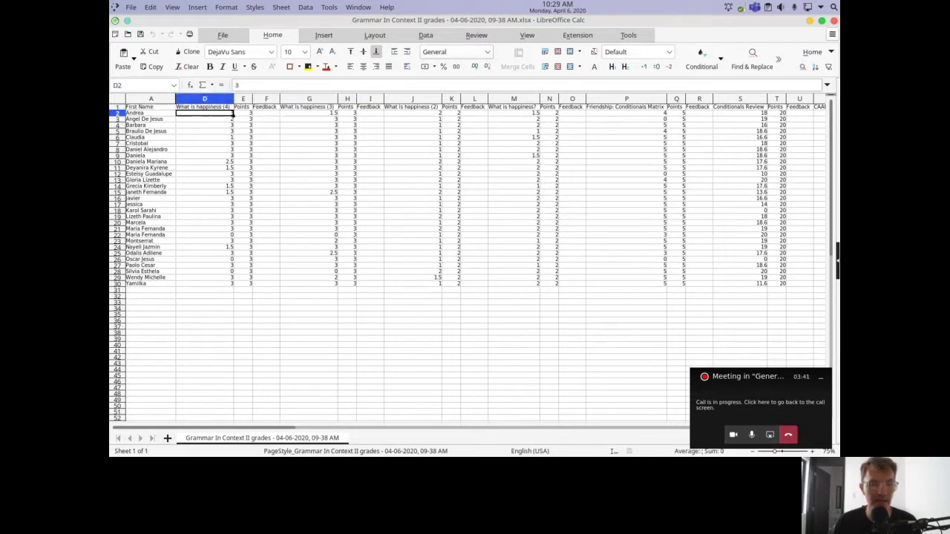
key(Right)
key(Right)
key(Right)
key(Right)
key(Left)
key(Left)
key(Home)
key(Right)
key(Left)
key(Right)
key(Right)
key(Home)
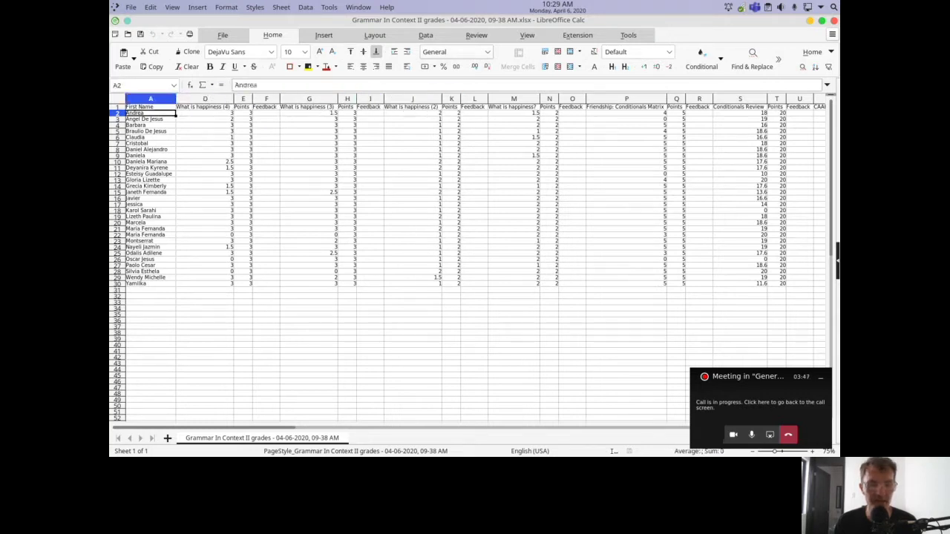
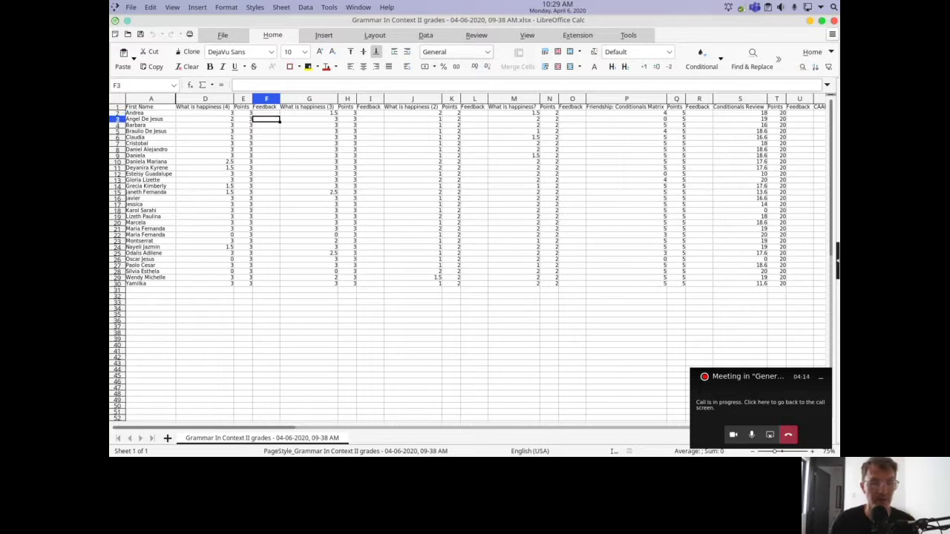
Enter the formula =D2/E2 in cell F2, the first student's Feedback cell for What is happiness (4)
click(266, 113)
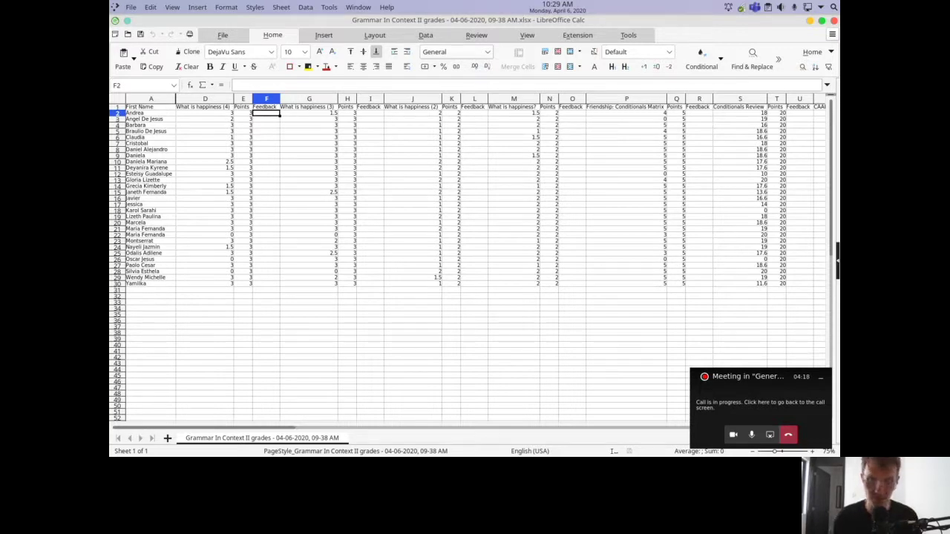
text(=)
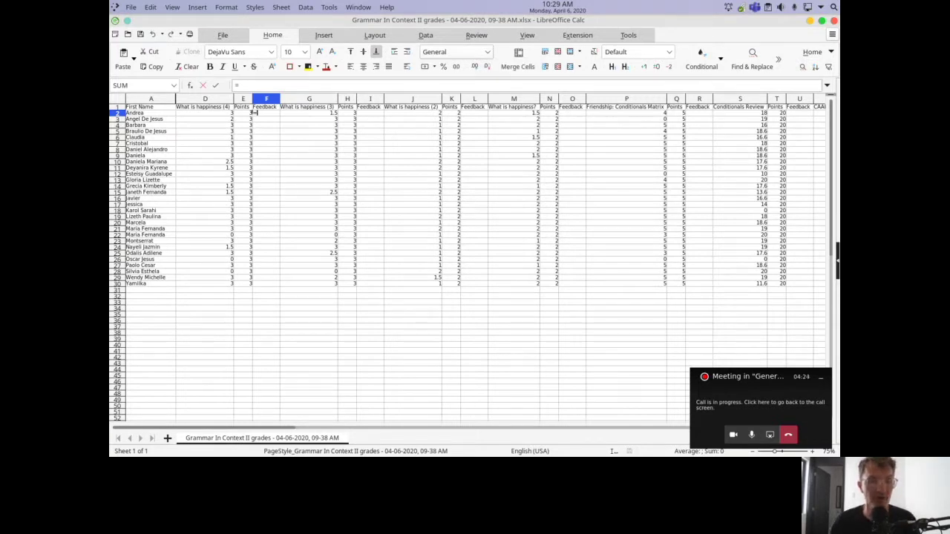
text(D2)
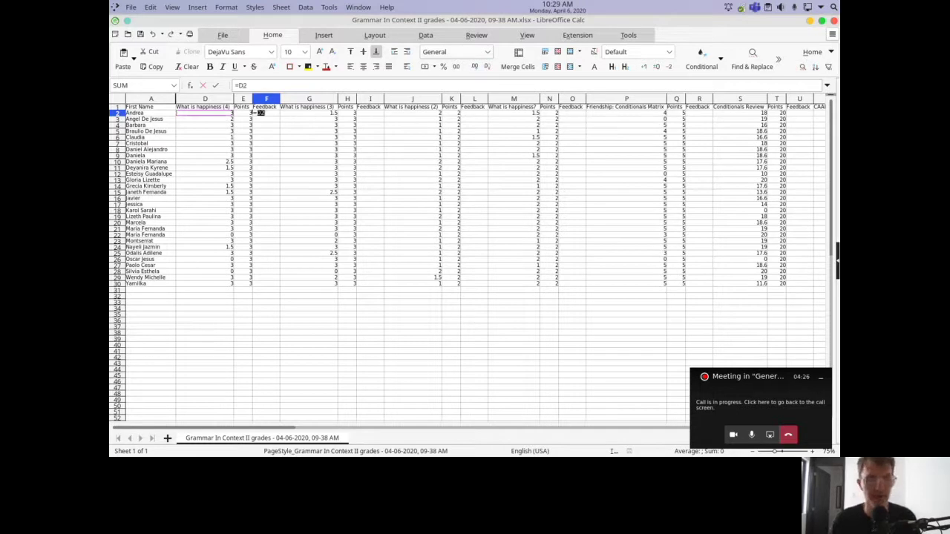
text(/)
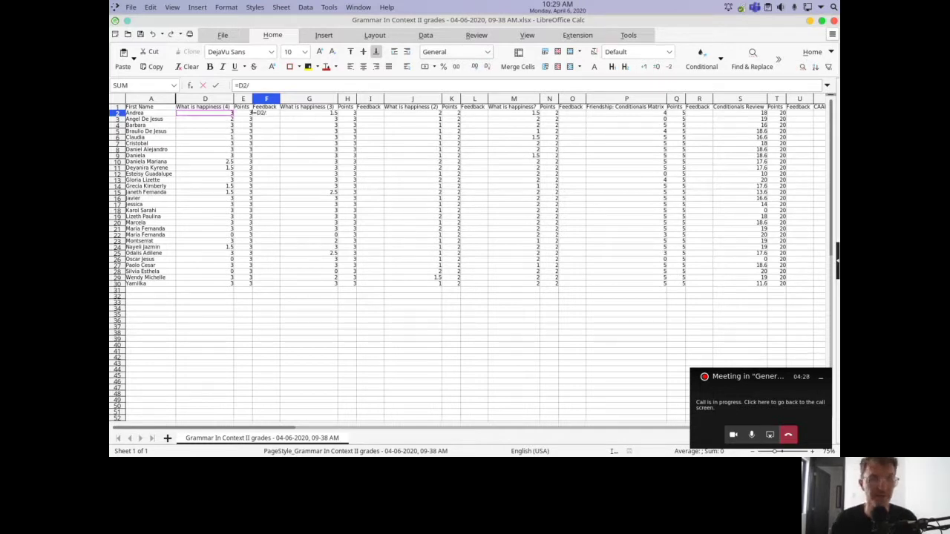
text(E2)
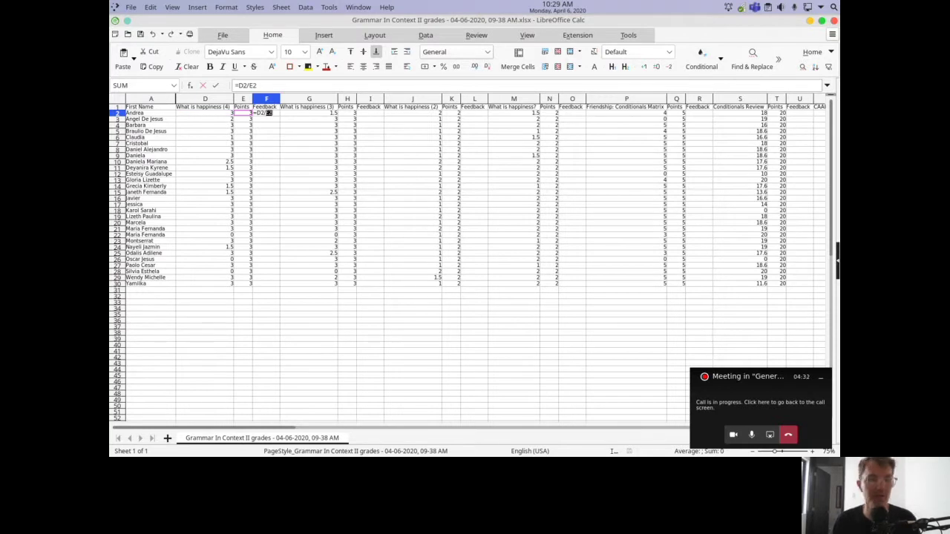
key(Return)
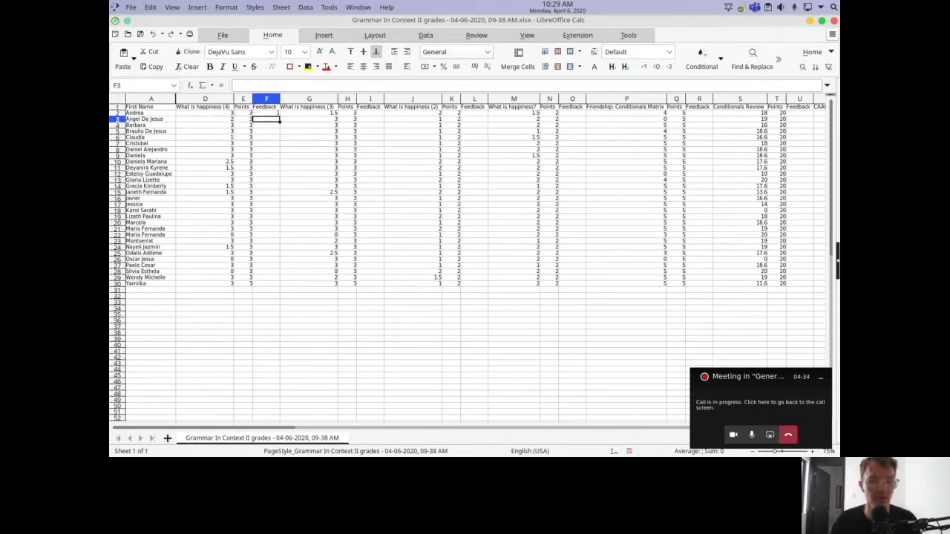
Format cells F2:F29 of the first Feedback column as Percent
drag(266, 106, 323, 137)
drag(266, 131, 266, 279)
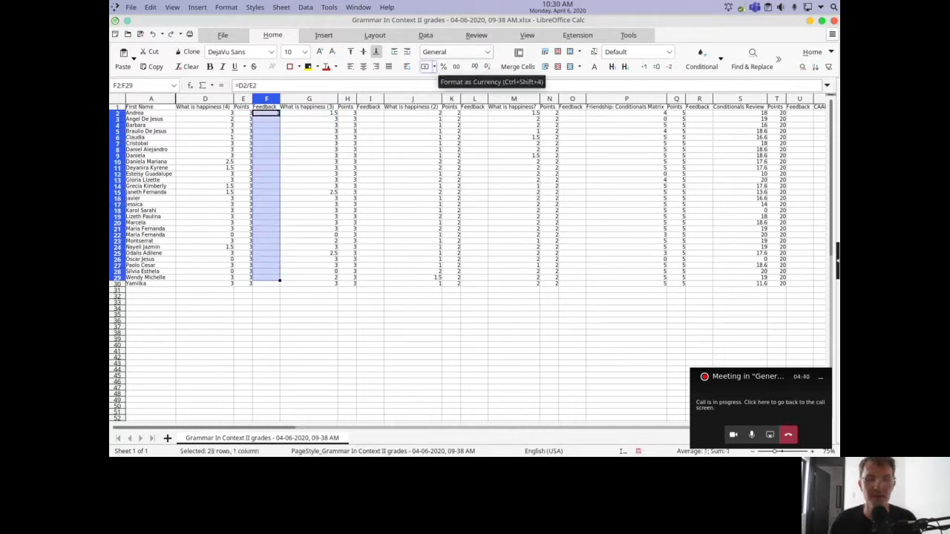
click(457, 52)
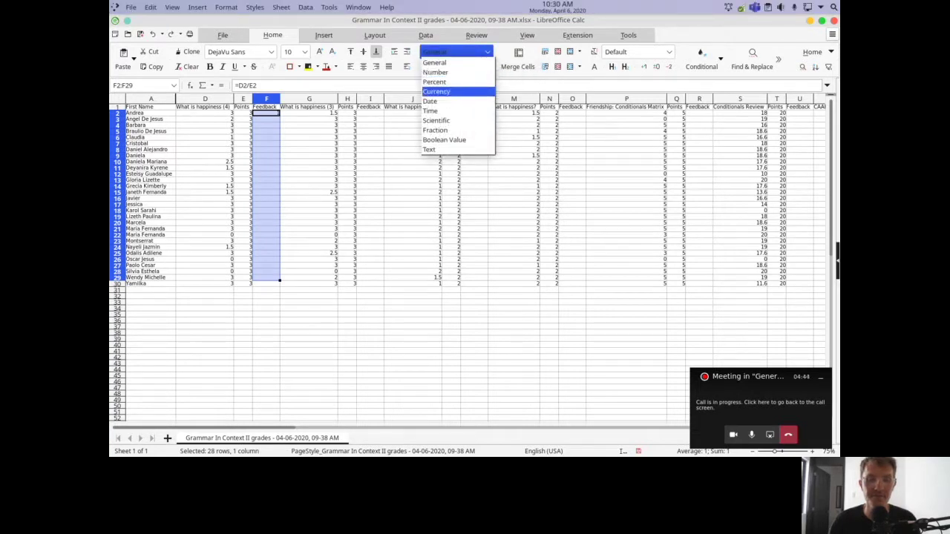
key(Return)
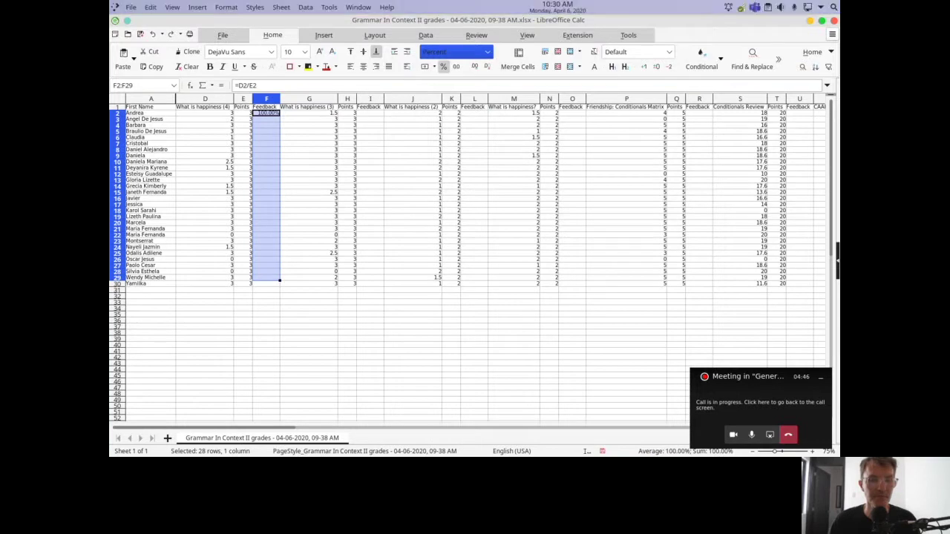
click(265, 137)
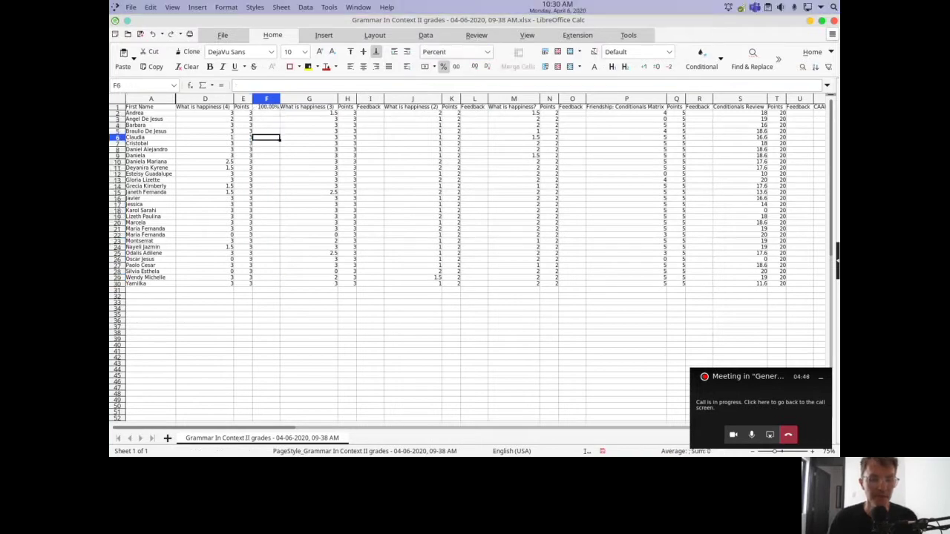
Fill the percentage formula from F2 down through F30 for the remaining students
click(265, 106)
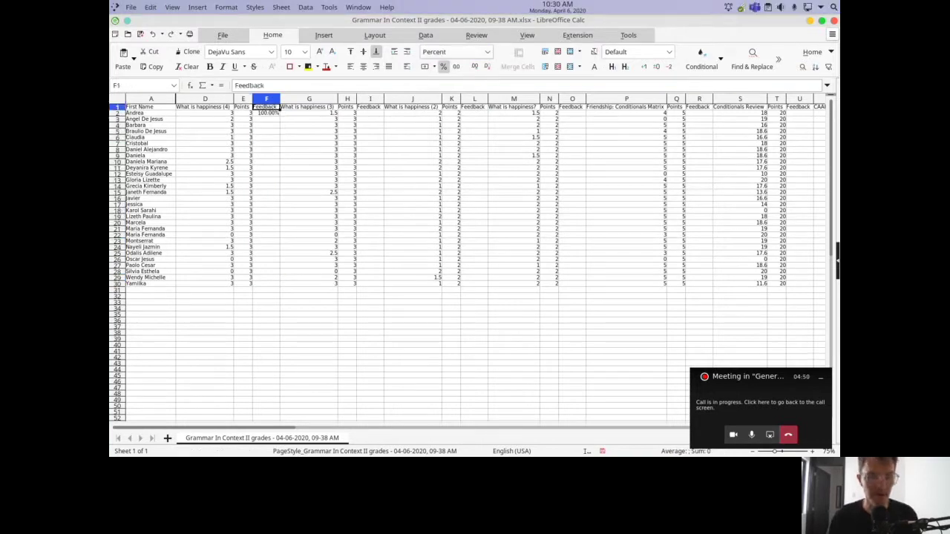
click(265, 113)
drag(266, 118, 267, 283)
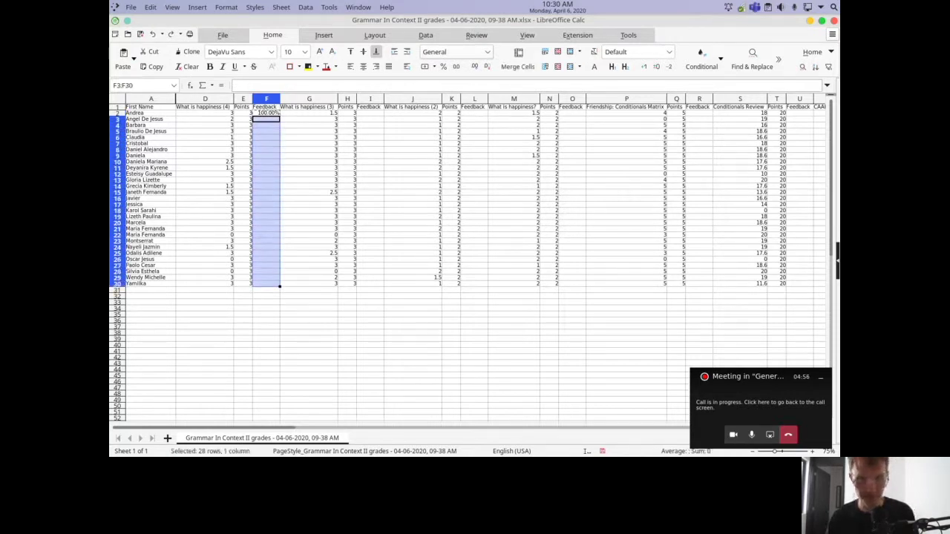
key(ctrl+d)
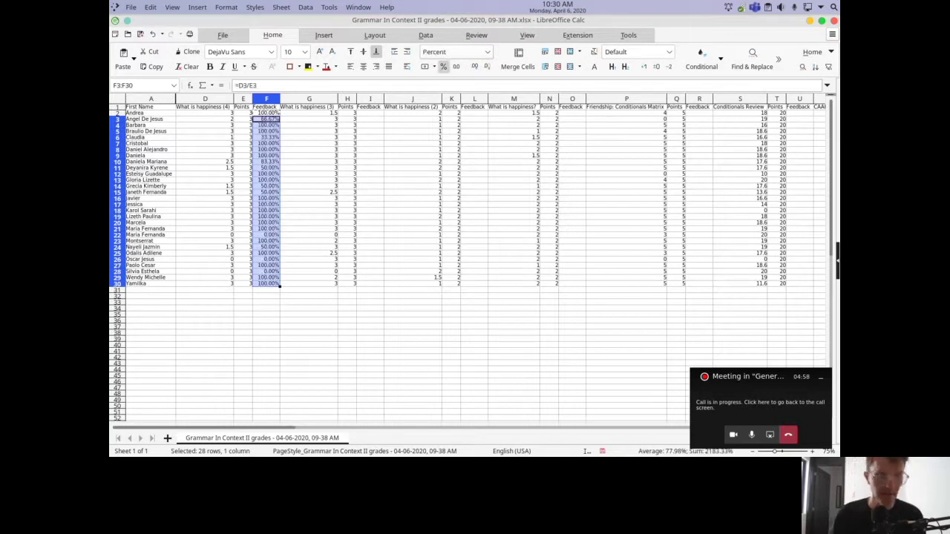
Copy the percentage formulas in F2:F30, the Feedback column for What is happiness (4)
key(Up)
key(Up)
key(Down)
key(shift+Down)
key(shift+Down)
drag(280, 127, 280, 286)
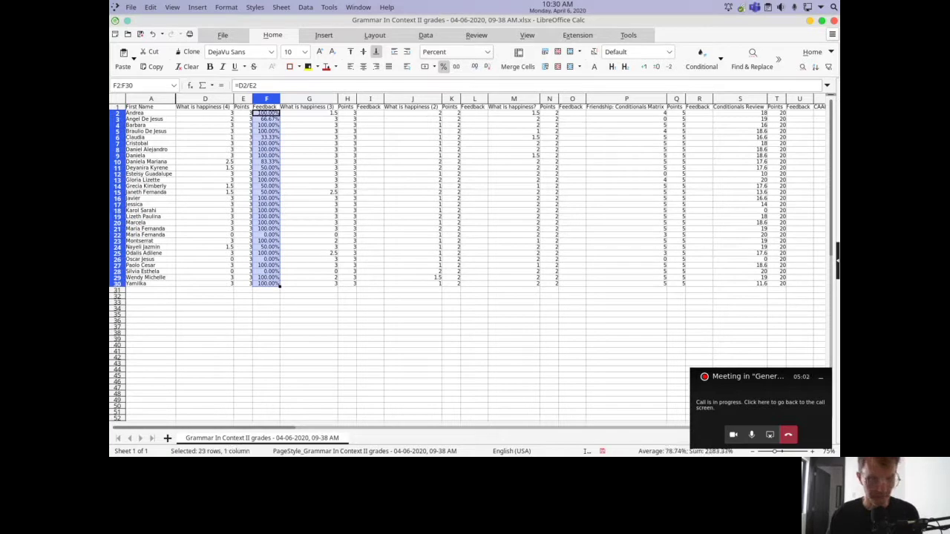
key(ctrl+c)
Paste the percentage formulas into the Feedback columns for What is happiness (3), What is happiness (2) and What is happiness?, starting at I2, L2 and O2
key(Up)
key(Right)
key(Right)
key(Down)
key(Right)
key(ctrl+v)
click(474, 113)
key(ctrl+v)
click(572, 113)
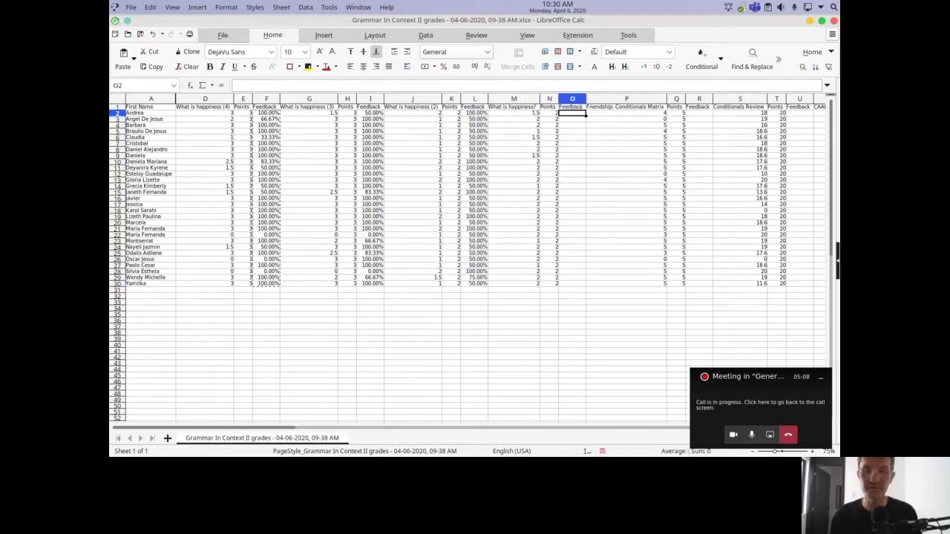
key(ctrl+v)
Paste the percentage formulas at R2, U2 and X2 for Friendship: Conditionals Matrix, Conditionals Review and CAADI worksheet #3
click(676, 113)
key(Right)
key(ctrl+v)
key(Right)
key(Right)
key(Right)
key(ctrl+v)
key(Right)
key(Right)
key(Right)
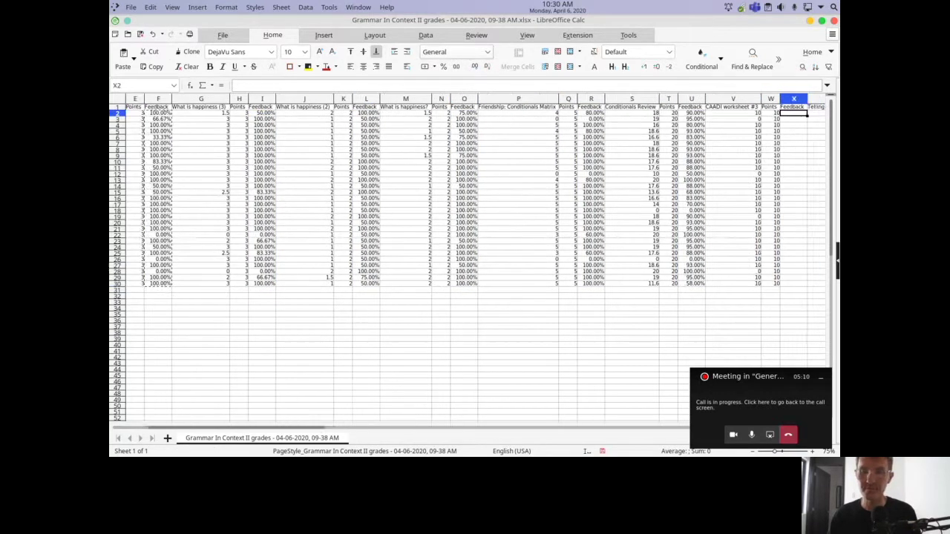
key(ctrl+v)
Paste the percentage formulas at AA2, AD2 and AG2, covering the white lie, pets interview and nature story assignments
key(Right)
key(Right)
key(Right)
key(ctrl+v)
key(Right)
key(Right)
key(Right)
key(ctrl+v)
key(Right)
key(Right)
key(Right)
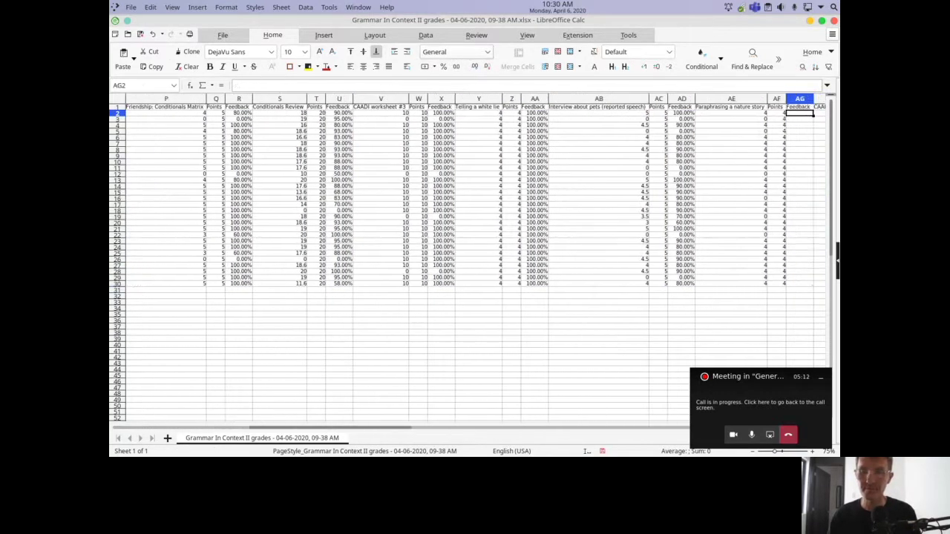
key(ctrl+v)
Paste the percentage formulas at AJ2, AM2 and AP2 for CAADI worksheet #2, Team problem and Experiential Learning Audio
key(Right)
key(Right)
key(Right)
key(ctrl+v)
key(Right)
key(Right)
key(Right)
key(ctrl+v)
key(Right)
key(Right)
key(Right)
key(ctrl+v)
Paste the percentage formulas at AS2, AV2 and AY2 for CAADI Worksheet #1, Investigate a problem and Experiential Learning Spider Map
key(Right)
key(Right)
key(Right)
key(ctrl+v)
key(Right)
key(Right)
key(Right)
key(ctrl+v)
key(Right)
key(Right)
key(Right)
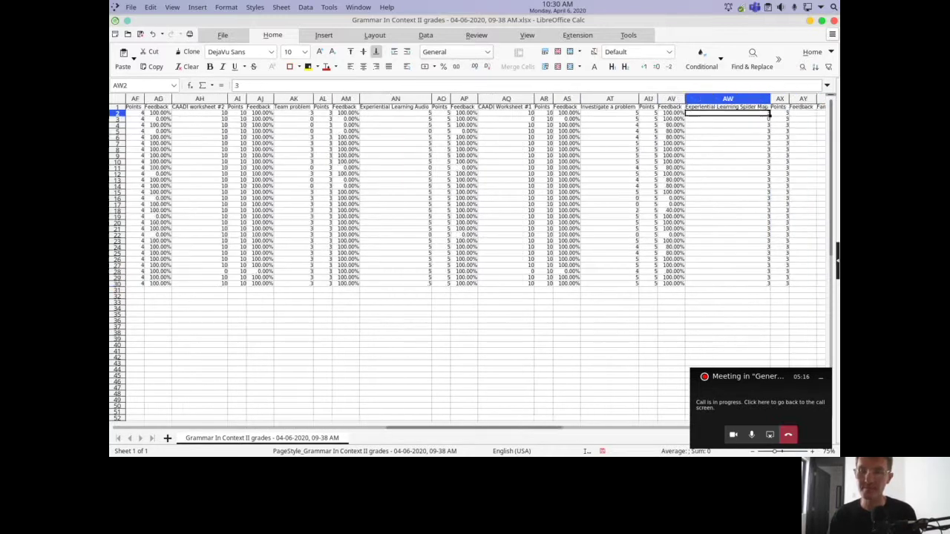
key(ctrl+v)
Paste the percentage formulas at BB2, BE2 and BH2 for Famous Courageous People, Learner Expectations and Courage vs. Bravery
key(Right)
key(Right)
key(Right)
key(ctrl+v)
key(Right)
key(Right)
key(Right)
key(ctrl+v)
key(Right)
key(Right)
key(Right)
key(ctrl+v)
key(Right)
key(Right)
key(Right)
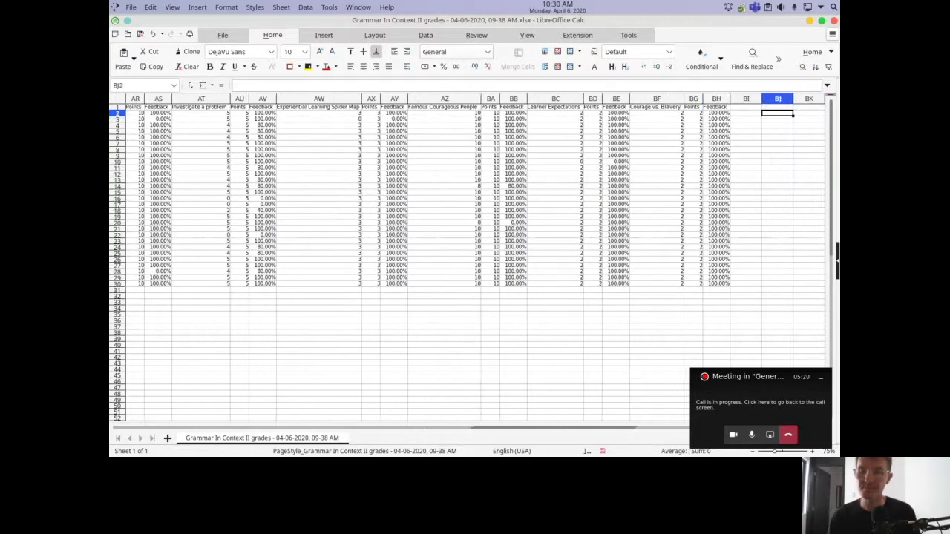
scroll(474, 259, right, 2)
Enter the row label Weight in cell A31, below the last student's first name
key(Left)
key(Left)
key(Left)
key(Left)
key(Left)
key(Left)
key(Left)
key(Left)
key(Left)
key(Left)
key(Left)
key(Left)
key(Left)
key(Left)
key(Left)
key(Left)
key(Left)
key(Left)
key(Left)
key(Left)
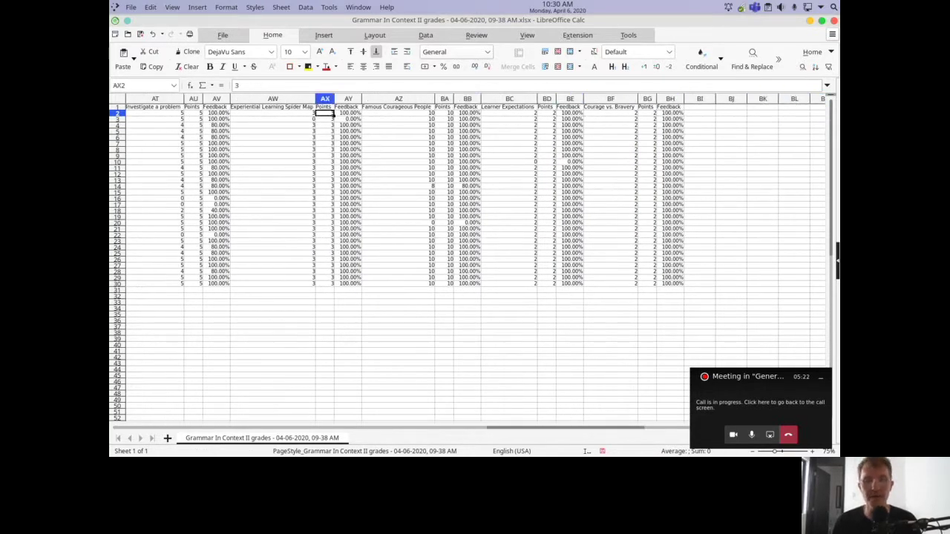
key(Left)
key(Left)
key(Left)
key(Left)
key(Left)
key(Left)
key(Left)
key(Left)
key(Left)
key(Left)
key(Left)
key(Left)
key(Left)
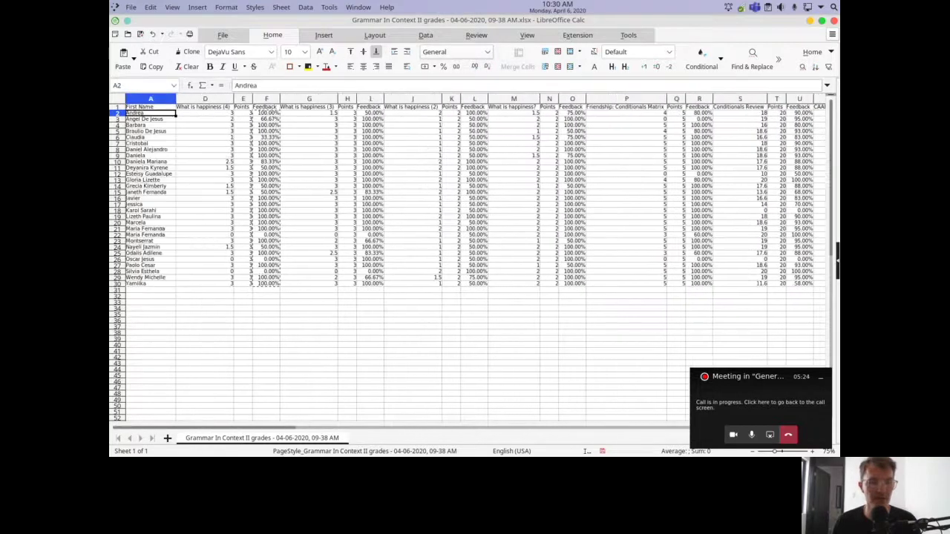
key(Down)
key(Down)
key(Down)
key(Down)
key(Down)
key(Down)
key(Down)
key(Down)
key(Down)
key(Down)
key(Down)
key(Down)
key(Down)
key(Down)
key(Down)
key(Down)
key(Down)
key(Down)
key(Down)
key(Down)
key(Down)
key(Down)
key(Down)
key(Down)
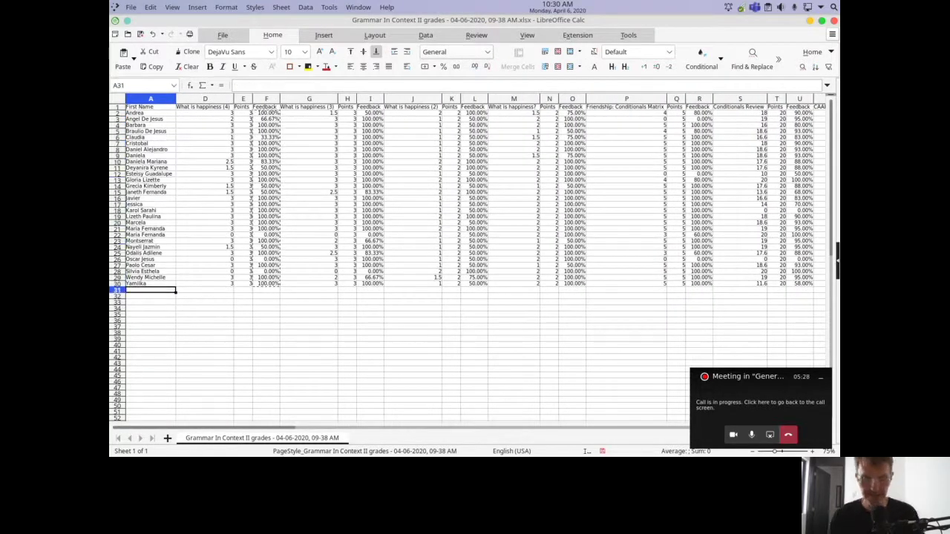
text(Weight)
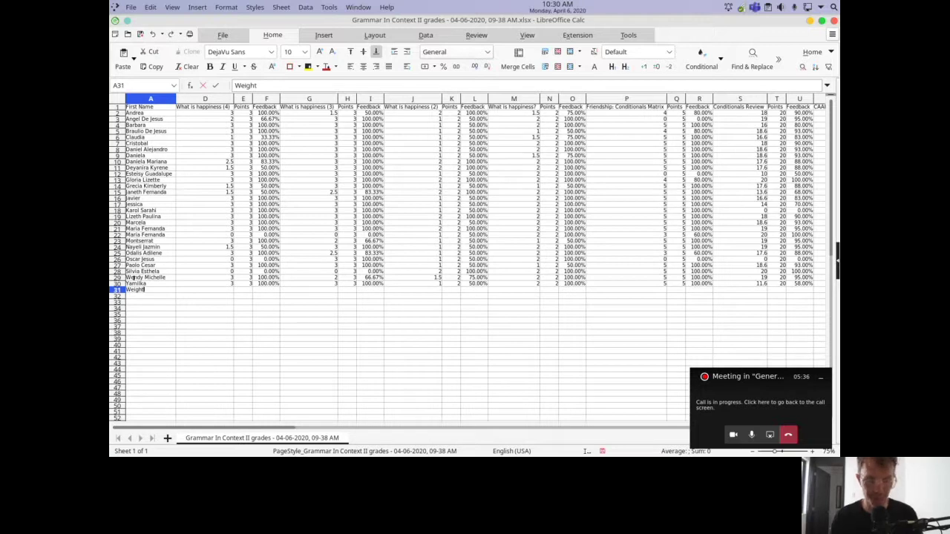
key(Tab)
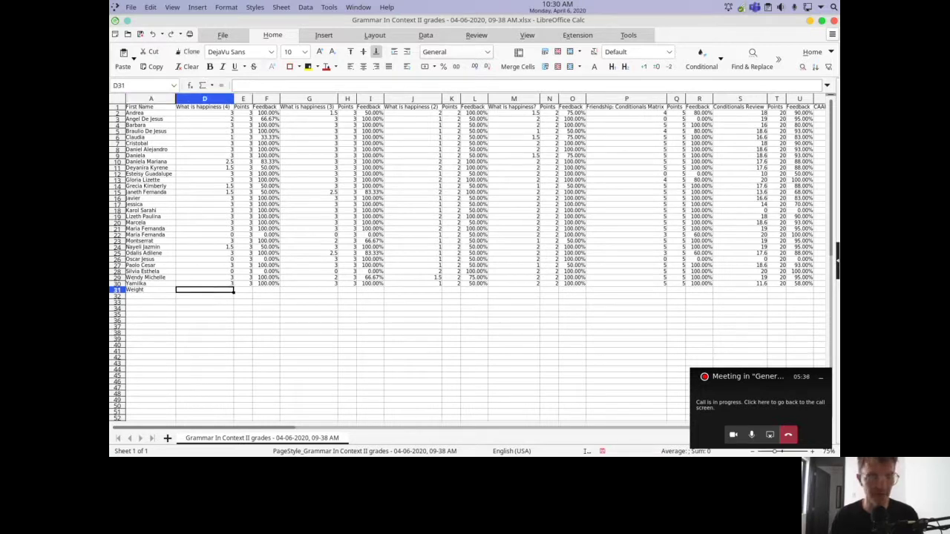
Enter 90 in cell F31 as the weight for What is happiness (4)
key(Tab)
key(Tab)
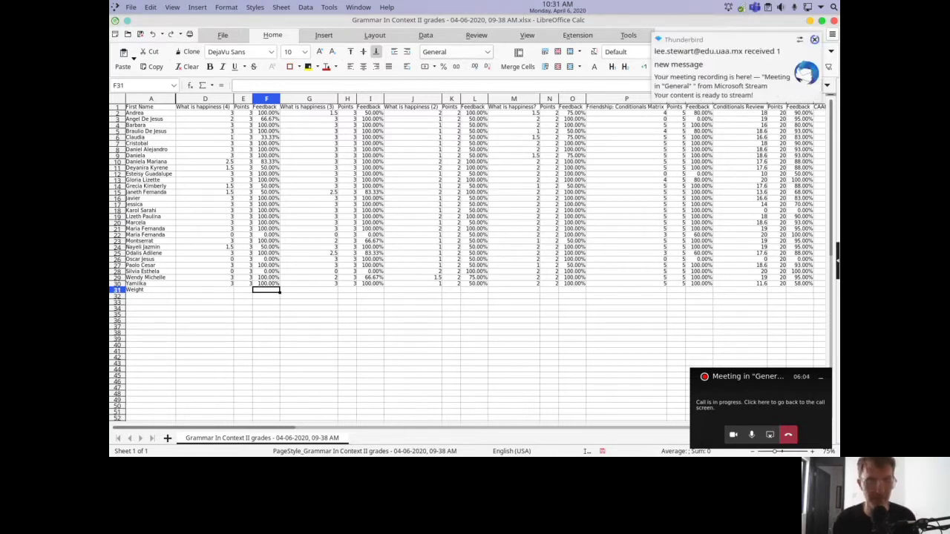
text(90)
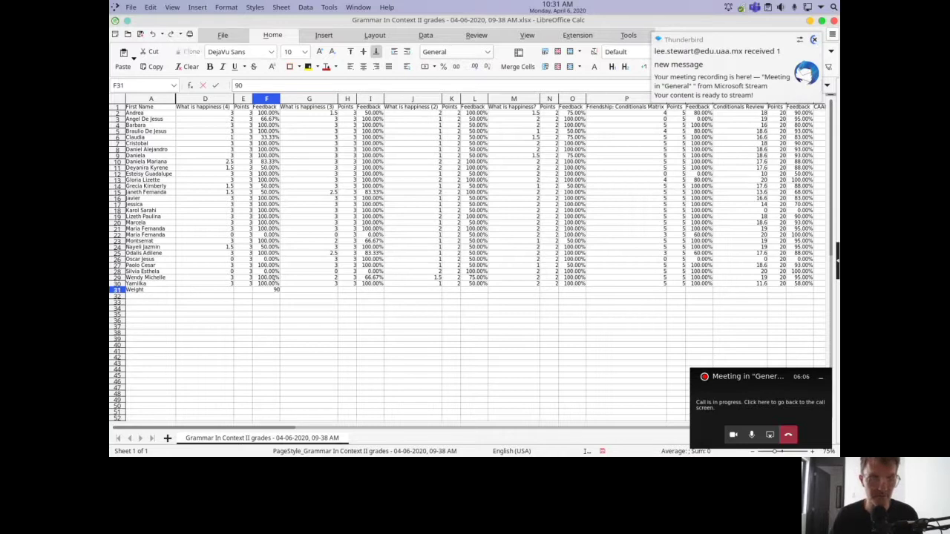
key(Return)
key(Up)
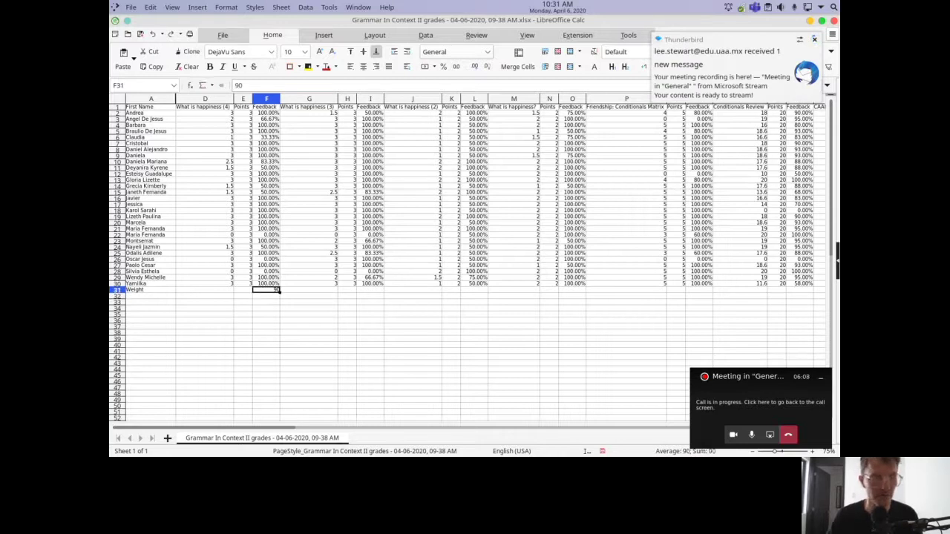
Format the entire Weight row, row 31, as Percent
click(117, 289)
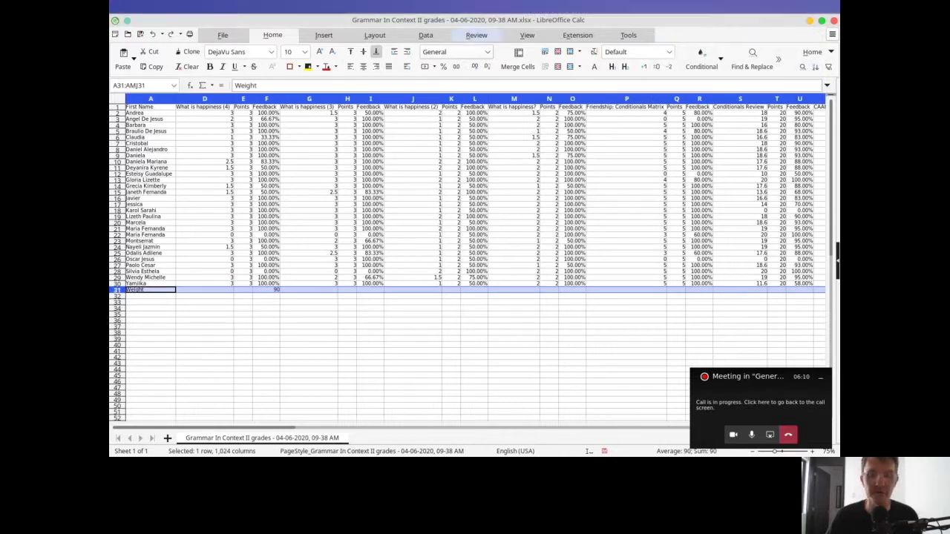
click(443, 66)
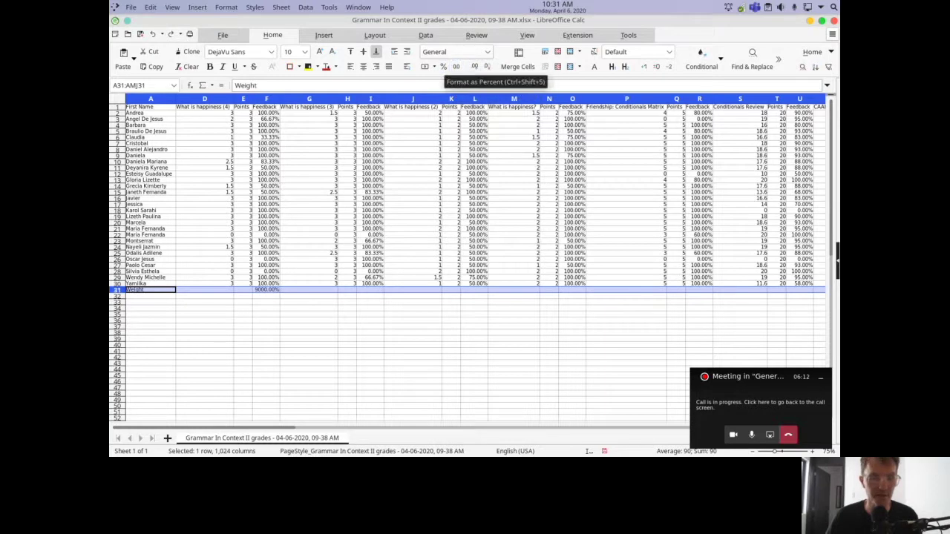
click(347, 338)
Set the What is happiness (4) weight in cell F31 to 90%
click(265, 289)
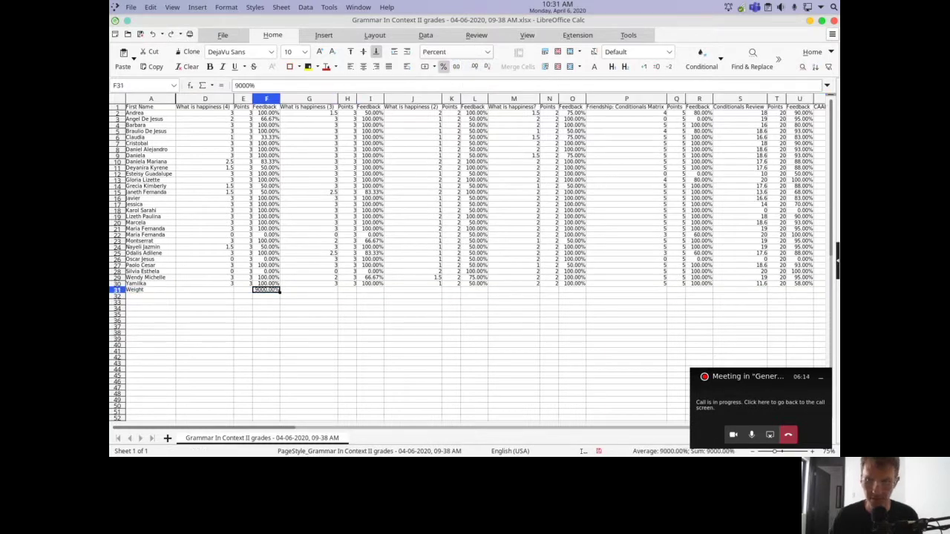
text(90)
key(Return)
Copy the 90% weight from cell F31 into row 31 of the next four Feedback columns: I31, L31, O31 and R31
click(266, 289)
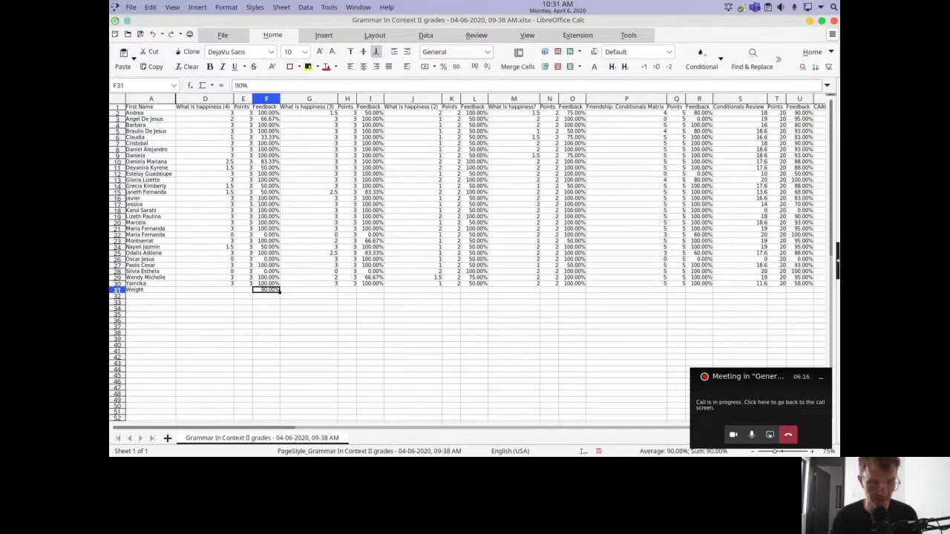
key(Right)
key(Right)
key(Right)
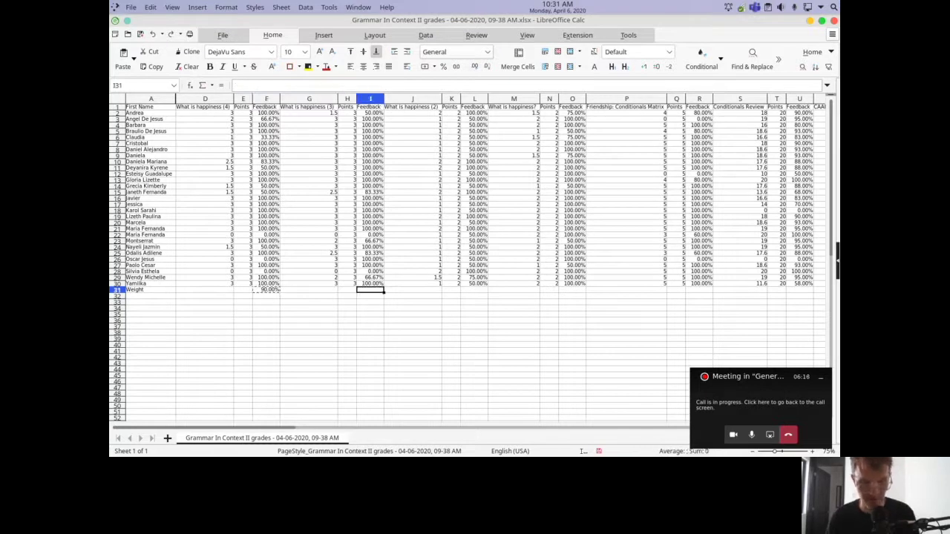
text(90.00%)
key(Right)
key(Right)
key(Right)
text(90.00%)
key(Right)
key(Right)
key(Right)
text(90.00%)
key(Right)
key(Right)
key(Right)
text(90.00%)
key(Right)
key(Right)
key(Right)
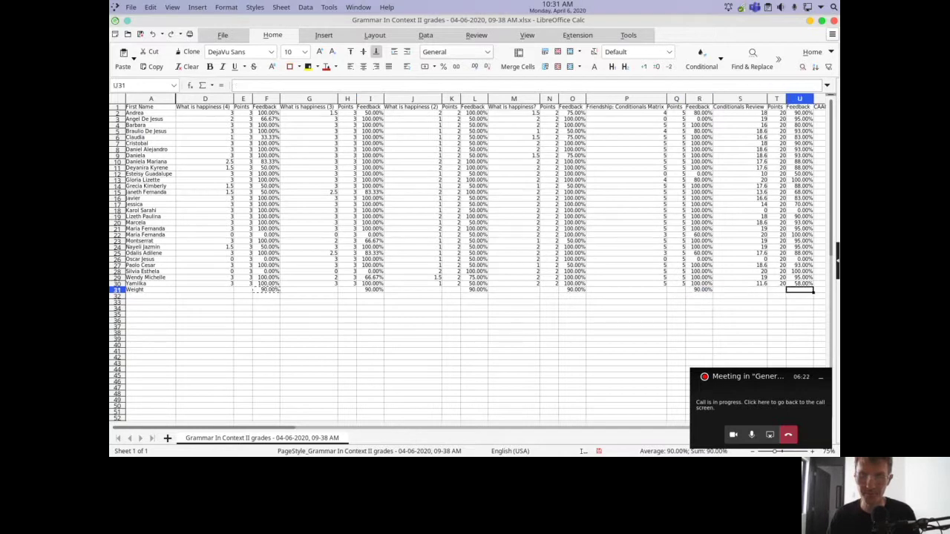
Paste the 90% weight into row 31 of the Feedback columns U, X, AA and AD
text(90.00%)
key(Right)
key(Right)
key(Right)
text(90.00%)
key(Right)
key(Right)
key(Right)
text(90.00%)
key(Right)
key(Right)
key(Right)
text(90.00%)
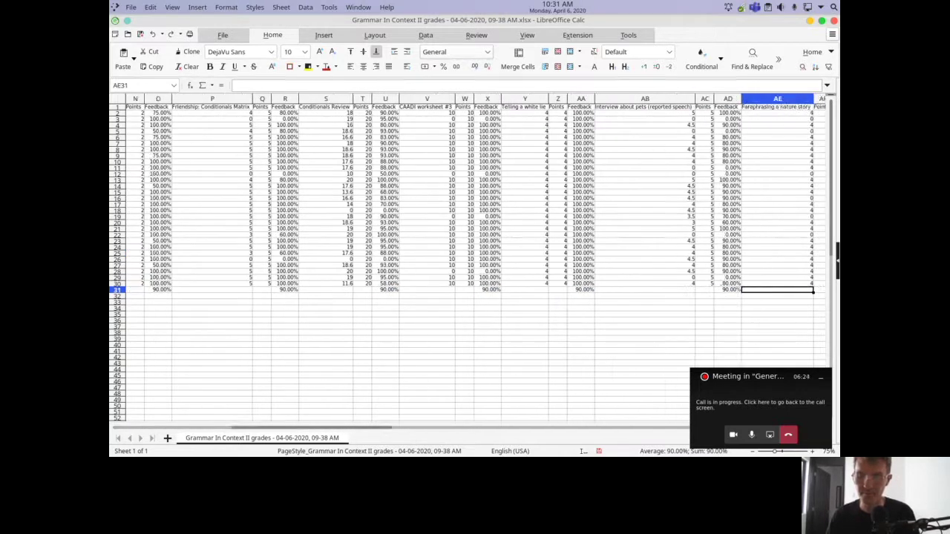
Paste the 90% weight into row 31 under the Feedback columns AG, AJ and AM
key(Right)
key(Right)
key(Right)
text(90.00%)
key(Right)
key(Right)
key(Right)
text(90.00%)
key(Right)
key(Right)
key(Right)
text(90.00%)
Paste the 90% weight into row 31 of every remaining Feedback column, from AP31 through BH31
key(Right)
key(Right)
key(Right)
text(90.00%)
key(Right)
key(Right)
key(Right)
text(90.00%)
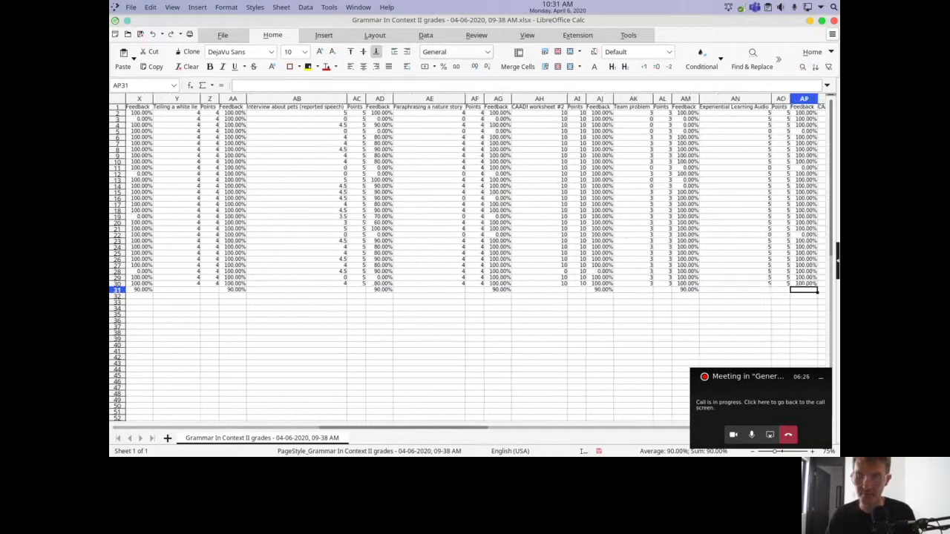
key(Right)
key(Right)
key(Right)
key(ctrl+v)
key(Right)
key(Right)
key(Right)
key(ctrl+v)
key(Right)
key(Right)
key(Right)
key(ctrl+v)
key(Right)
key(Right)
key(Right)
key(ctrl+v)
key(Right)
key(Right)
key(Right)
key(ctrl+v)
key(Right)
key(Right)
key(Right)
Set the CAADI Worksheet #1 weight in cell AS31 to 10%
key(Left)
key(Left)
key(Left)
key(Left)
key(Left)
key(Left)
key(Left)
key(Left)
key(Left)
key(Left)
key(Left)
key(Left)
key(Left)
key(Left)
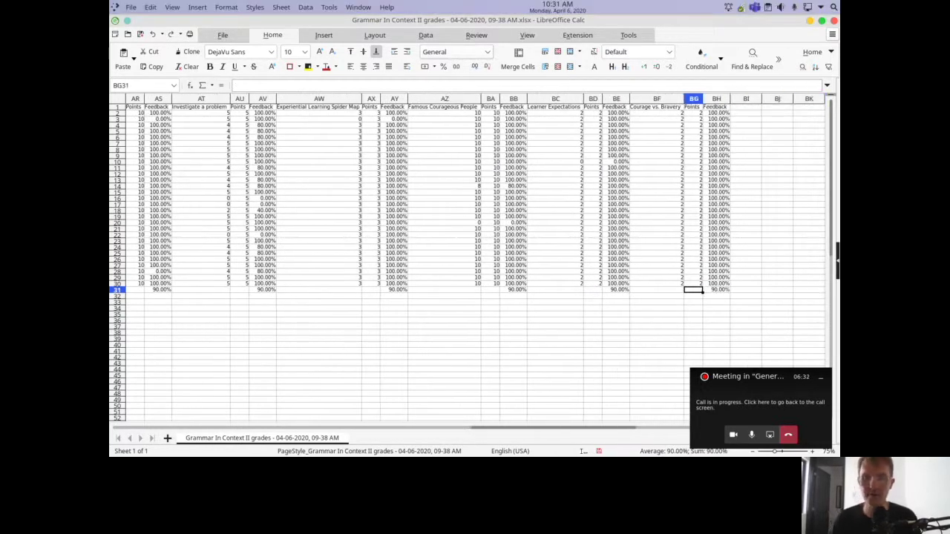
key(Left)
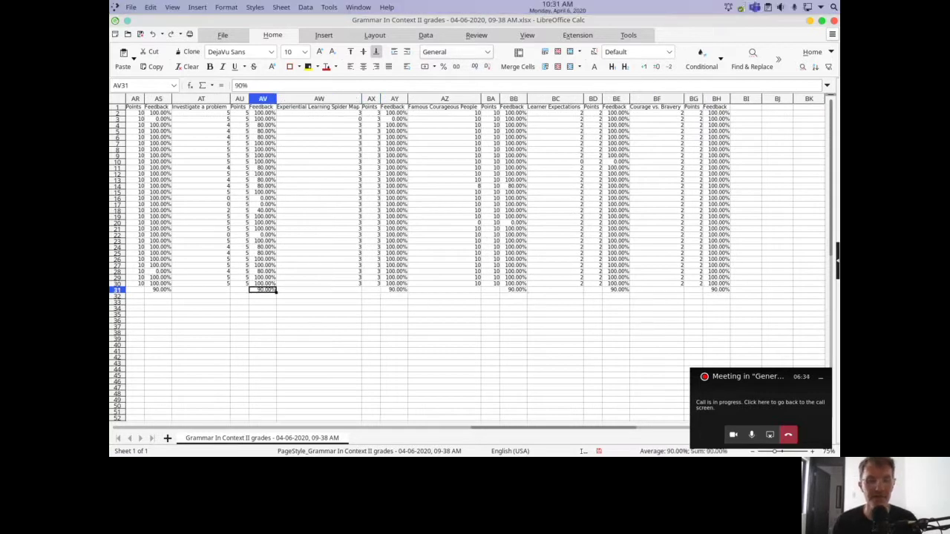
key(Left)
key(Left)
key(Left)
key(Left)
key(Left)
key(Left)
key(Left)
key(Right)
key(Right)
key(Right)
key(Right)
key(Right)
key(Right)
key(Left)
key(Left)
key(Left)
key(Left)
key(Left)
key(Right)
key(Right)
key(Right)
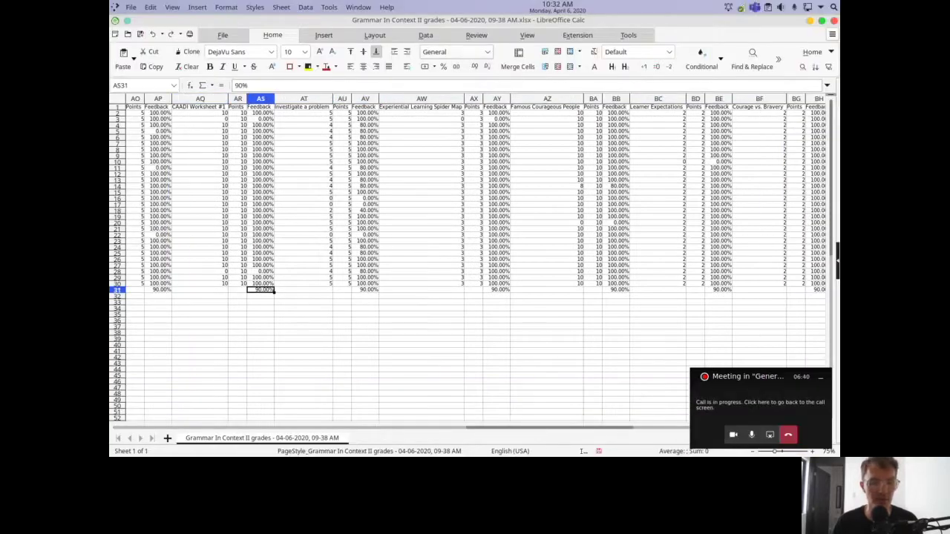
text(10)
key(Return)
Set the CAADI worksheet #2 weight in cell AJ31 to 10%
key(Up)
key(Left)
key(Left)
key(Left)
key(Left)
key(Left)
key(Left)
key(Left)
key(Right)
key(Right)
key(Right)
key(Right)
key(Right)
key(Right)
key(Right)
key(Left)
key(Left)
key(Left)
key(Left)
key(Left)
key(Left)
key(Left)
key(Left)
key(Left)
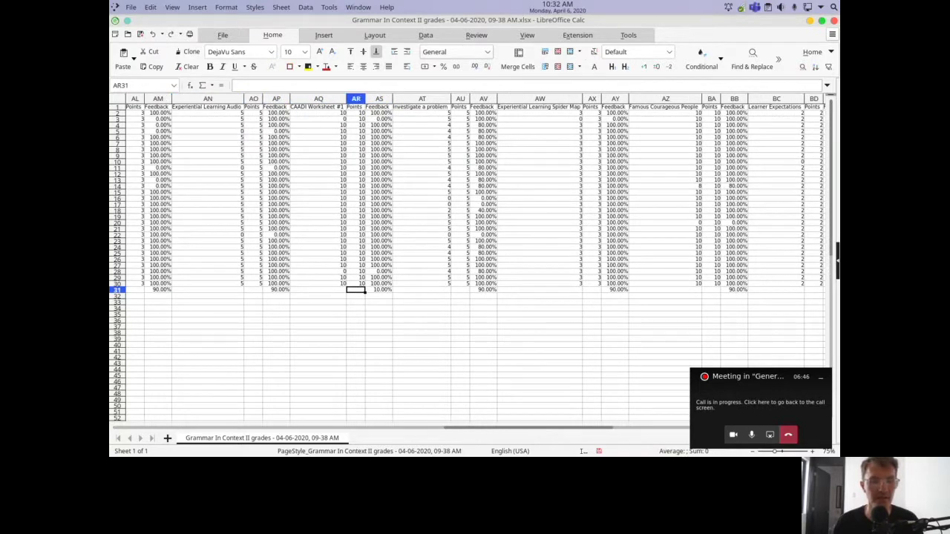
key(Left)
key(Left)
key(Left)
key(Left)
key(Left)
key(Right)
key(Right)
key(Right)
key(Right)
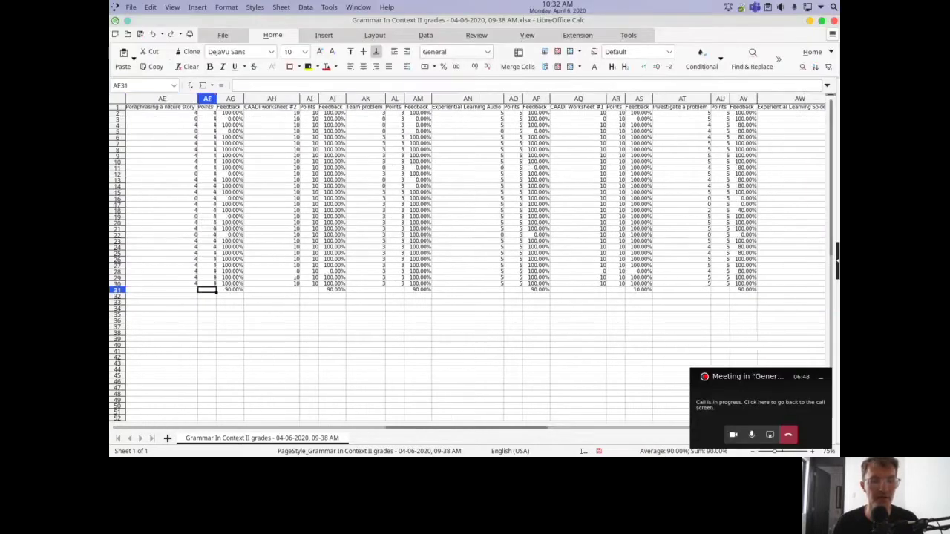
key(Right)
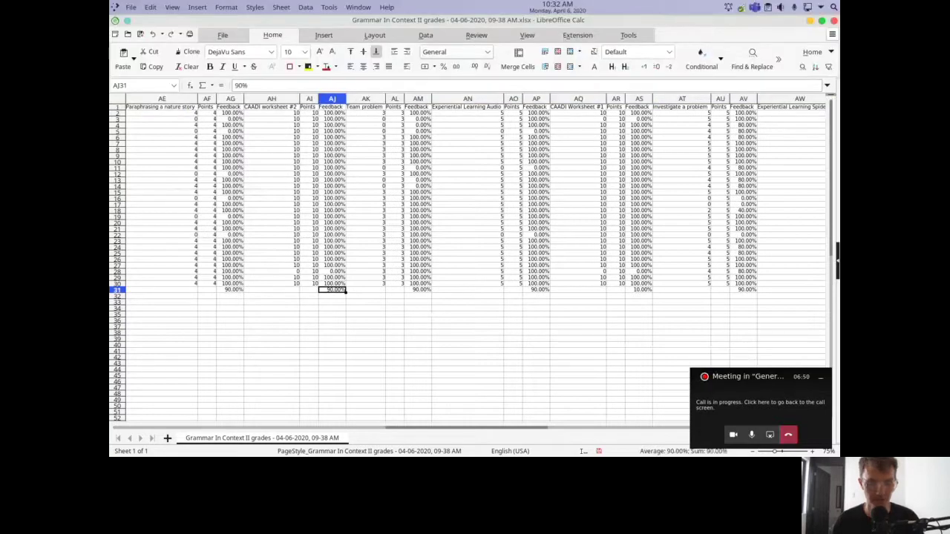
key(Left)
key(Left)
key(Left)
key(Left)
key(Left)
key(Left)
key(Left)
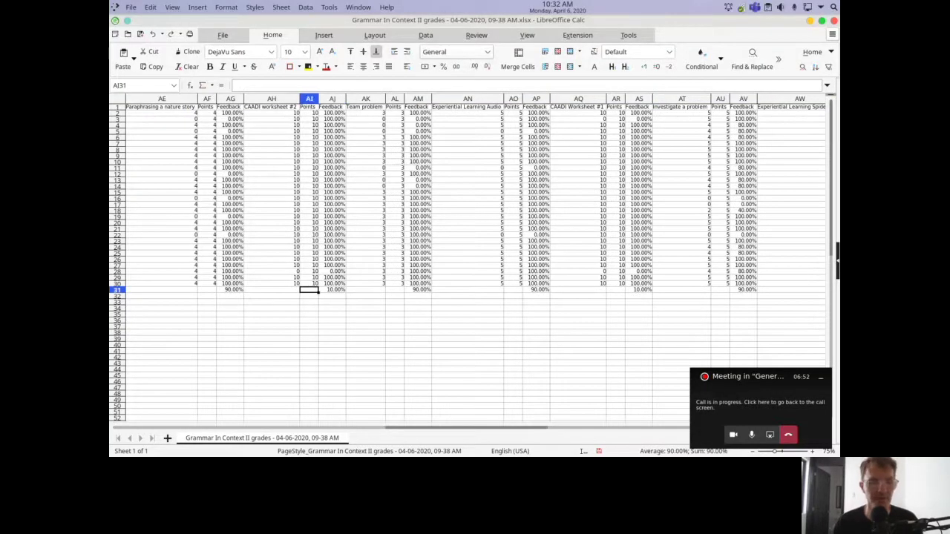
Set the CAADI worksheet #3 weight in cell X31 to 10%
key(Left)
key(Left)
key(Left)
key(Left)
key(Left)
key(Left)
key(Left)
key(Left)
key(Left)
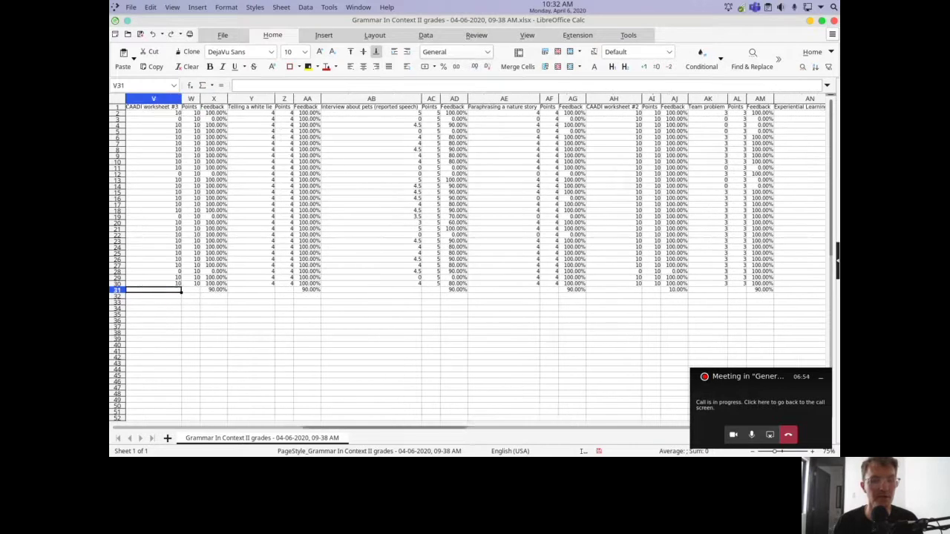
key(Right)
key(Right)
key(Right)
key(Right)
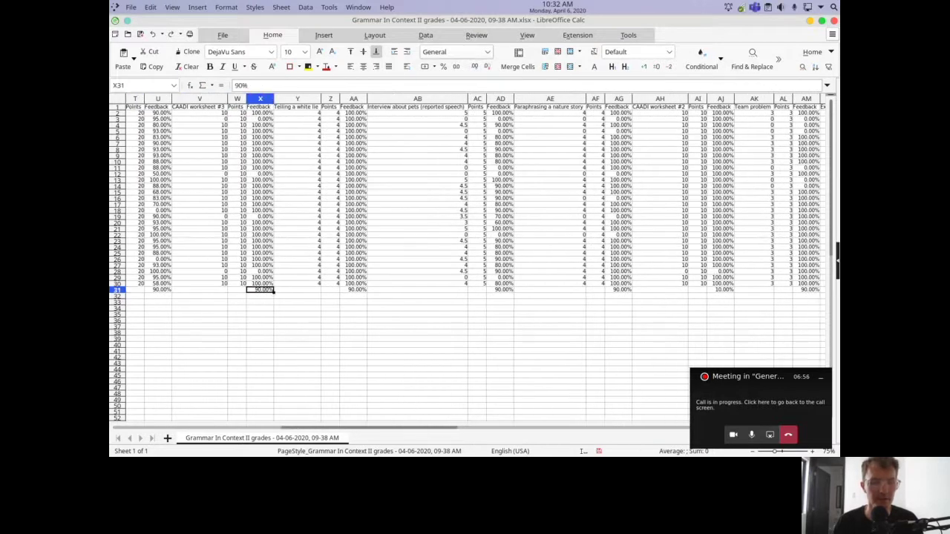
text(10)
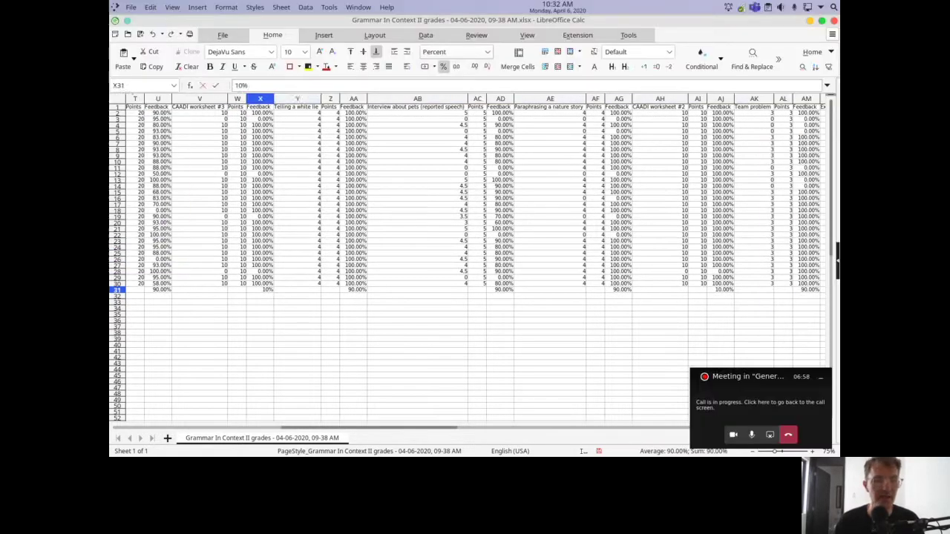
drag(297, 357, 297, 327)
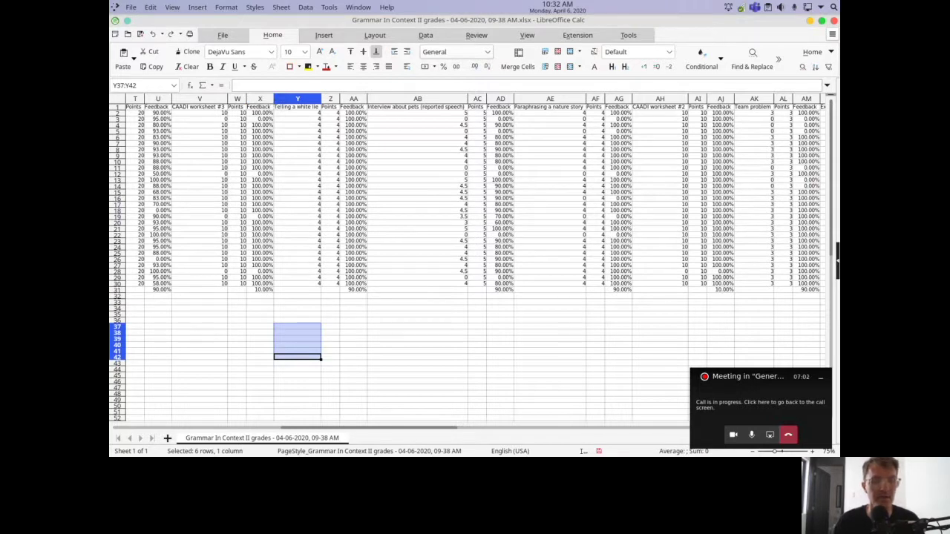
Examine the score, maximum points and percentage formula of CAADI worksheet #3 in its first student rows
click(199, 113)
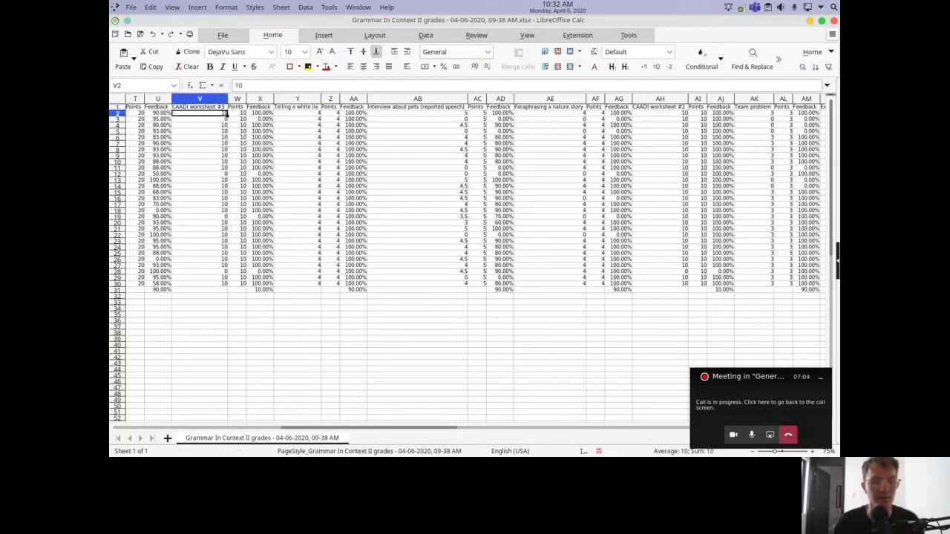
click(238, 113)
click(226, 113)
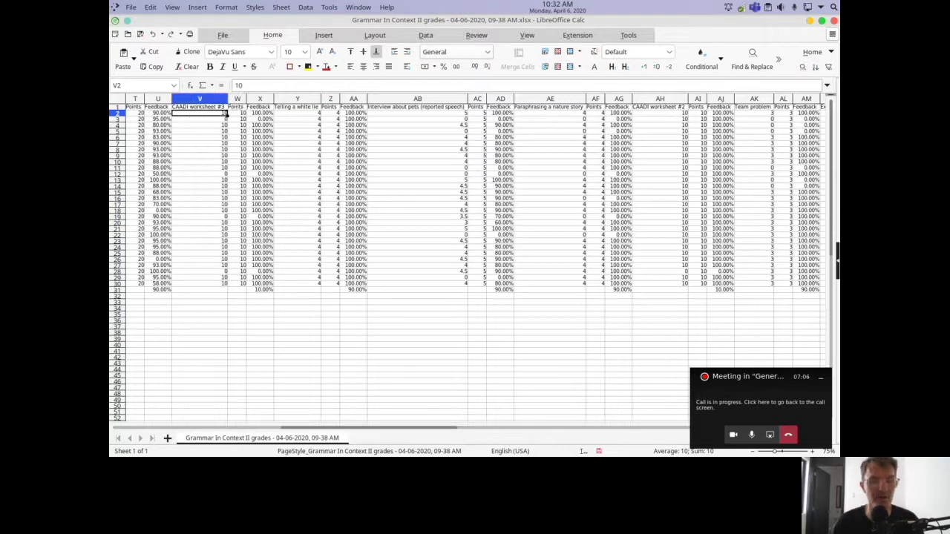
click(231, 113)
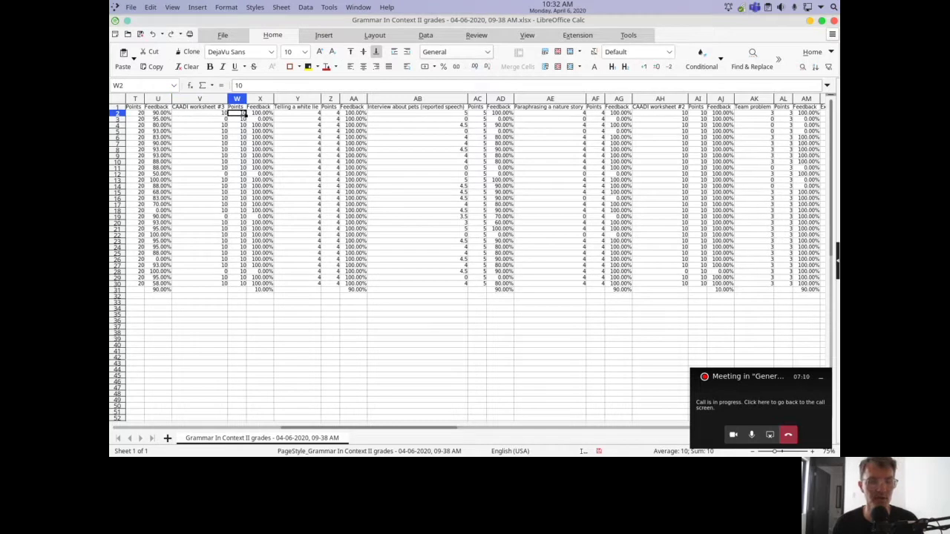
click(272, 113)
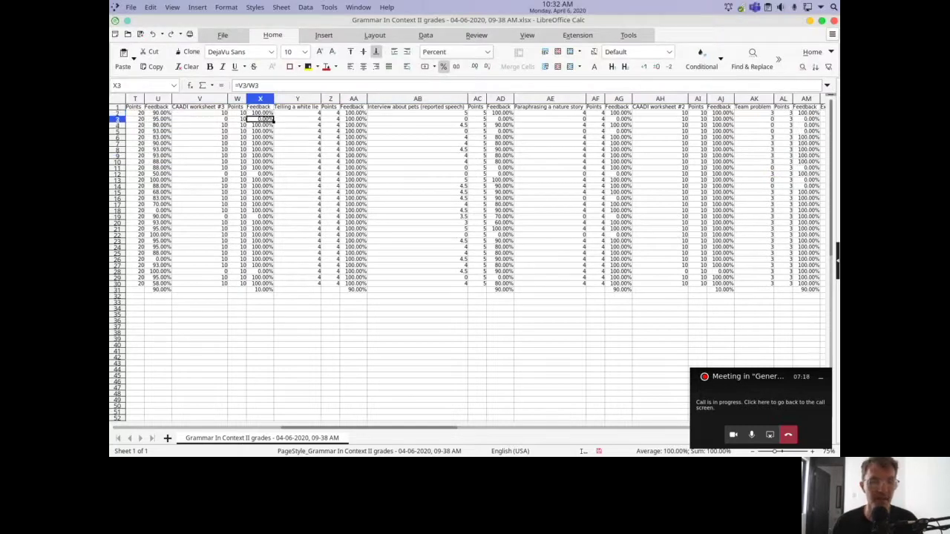
key(Left)
key(Right)
key(Right)
key(Down)
key(Left)
key(Up)
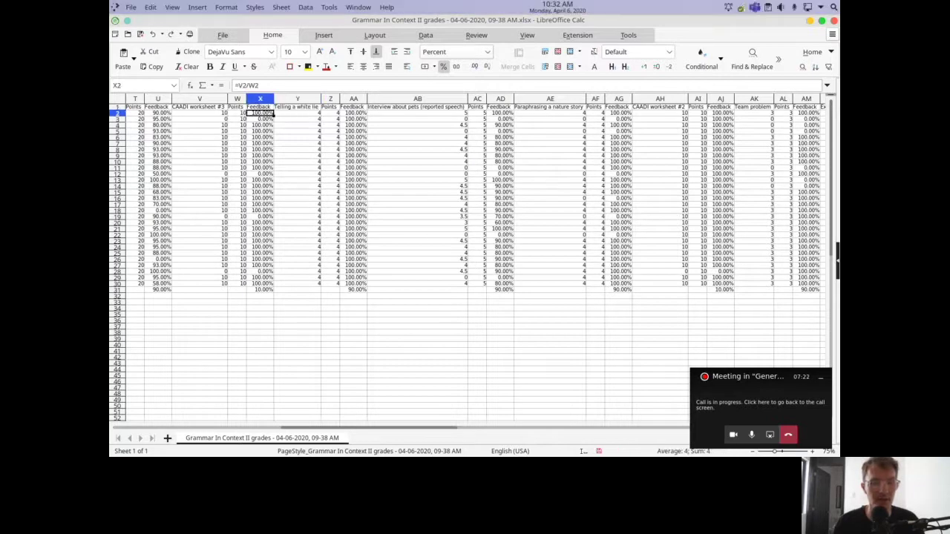
Go through the CAADI worksheet #3 student rows down to the weight in cell X31
key(Down)
key(Down)
key(Down)
key(Down)
key(Down)
click(226, 146)
key(Down)
key(Down)
key(Down)
key(Down)
key(Right)
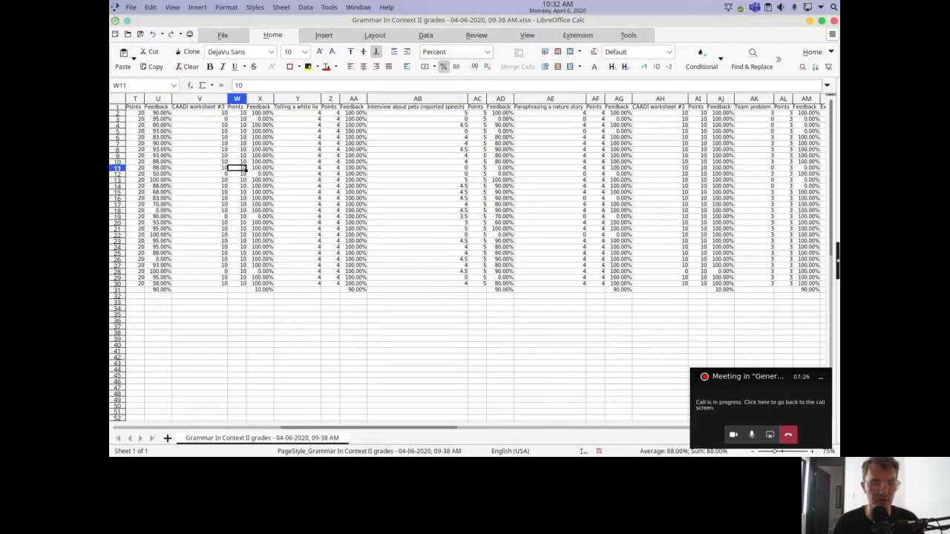
key(Down)
key(Down)
key(Down)
key(Down)
key(Down)
key(Down)
key(Down)
key(Down)
key(Down)
key(Down)
key(Down)
key(Down)
key(Down)
key(Down)
key(Down)
key(Down)
key(Down)
key(Down)
key(Down)
key(Down)
key(Right)
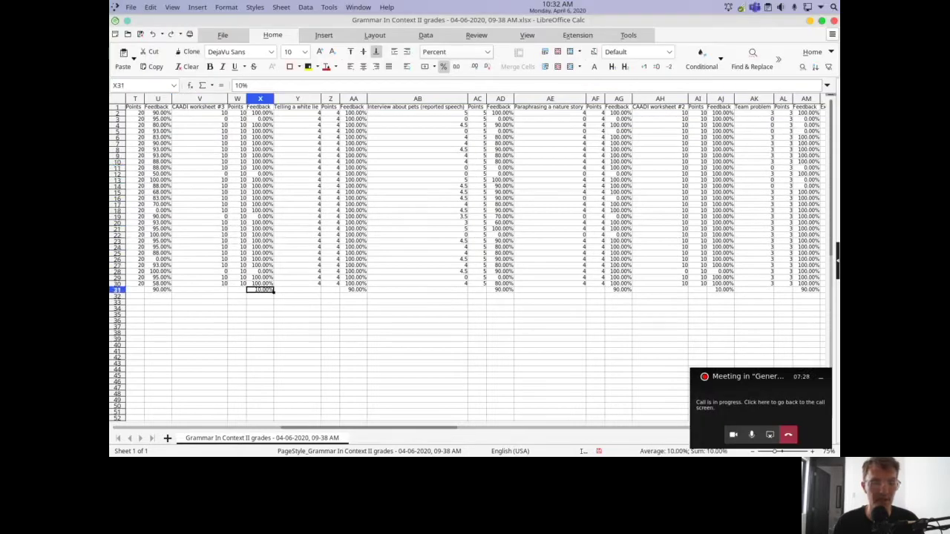
Review the assignment weights in row 31 from column X back to column G
key(Left)
key(Left)
key(Left)
key(Left)
key(Left)
key(Left)
key(Left)
key(Left)
key(Left)
key(Left)
key(Left)
key(Left)
key(Left)
key(Left)
key(Left)
key(Left)
key(Left)
key(Left)
key(Left)
key(Left)
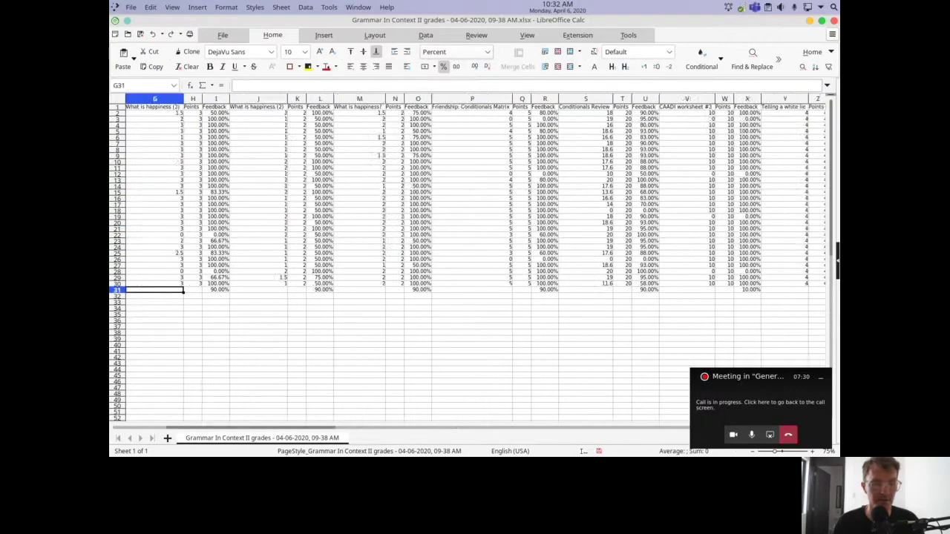
Add the header "Total Score" in cell BI1, directly after the last Feedback column
key(Up)
key(Up)
key(Up)
key(Up)
key(Up)
key(Up)
key(Up)
key(Up)
key(Up)
key(Up)
key(Up)
key(Up)
key(Up)
key(Up)
key(Up)
key(Right)
key(Right)
key(Right)
key(Right)
key(Right)
key(Right)
key(Right)
key(Right)
key(Right)
key(Right)
key(Right)
key(Right)
key(Right)
key(Right)
key(Right)
key(Right)
key(Right)
key(Right)
key(Right)
key(Right)
key(Right)
key(Right)
key(Right)
key(Right)
key(Right)
key(Right)
key(Right)
key(Right)
key(Right)
key(Right)
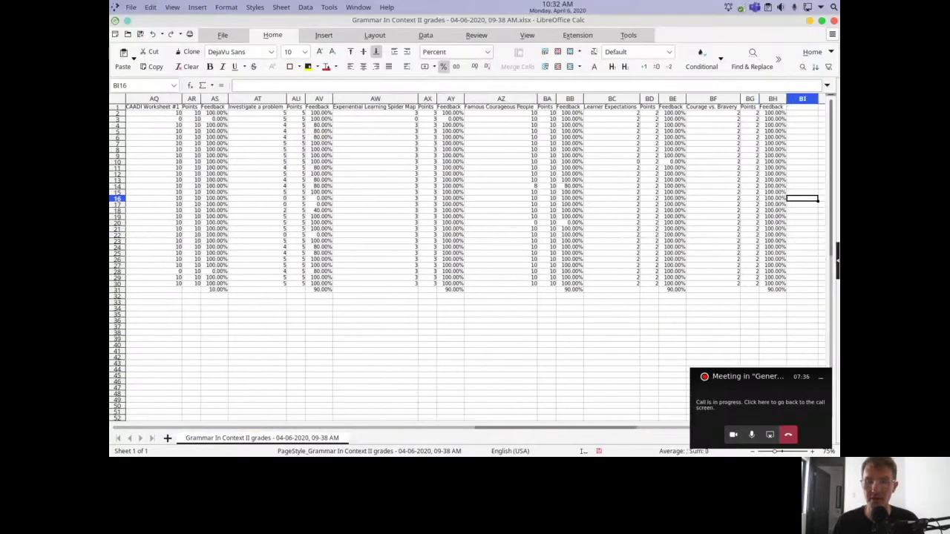
key(Right)
key(Right)
key(Right)
key(Right)
key(Right)
key(Right)
key(Right)
key(Left)
key(Left)
key(Left)
key(Left)
key(Left)
key(Left)
key(Left)
key(Left)
key(Up)
key(Up)
key(Up)
key(Up)
key(Up)
key(Up)
key(Up)
key(Up)
key(Up)
key(Up)
key(Up)
key(Up)
key(Up)
key(Up)
key(Up)
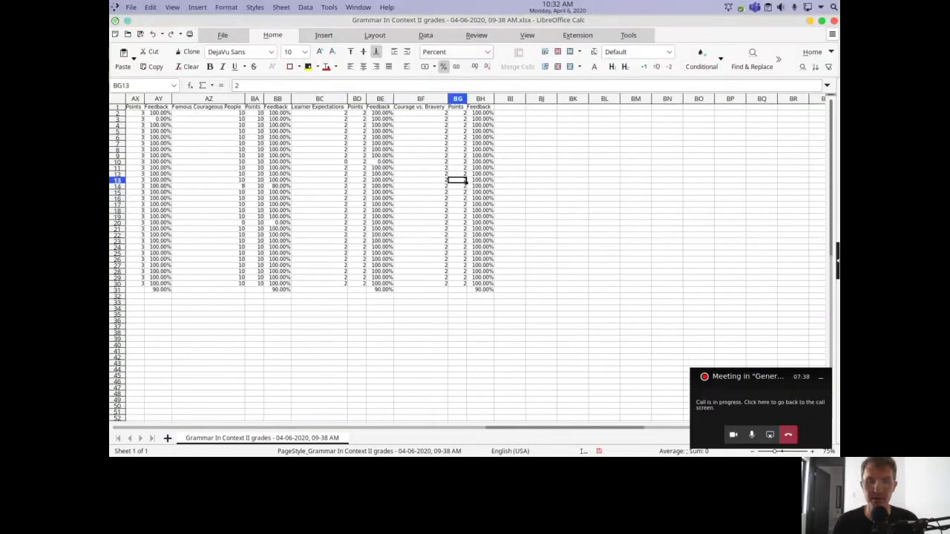
key(Right)
key(Right)
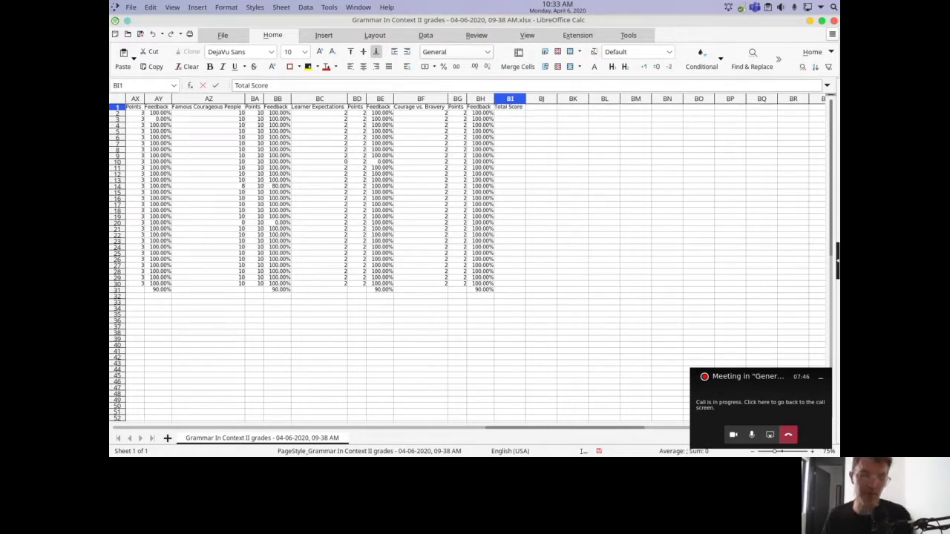
text(Total Score)
key(Return)
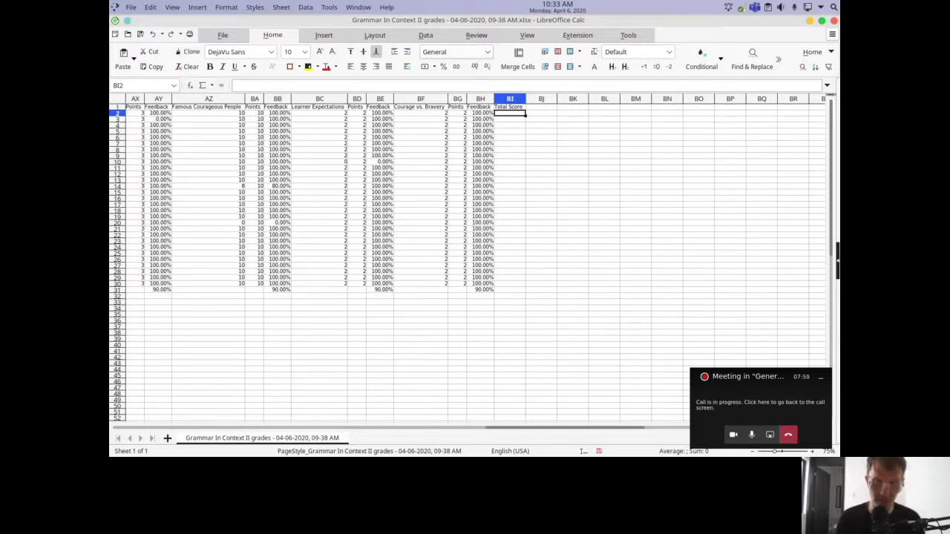
text(=)
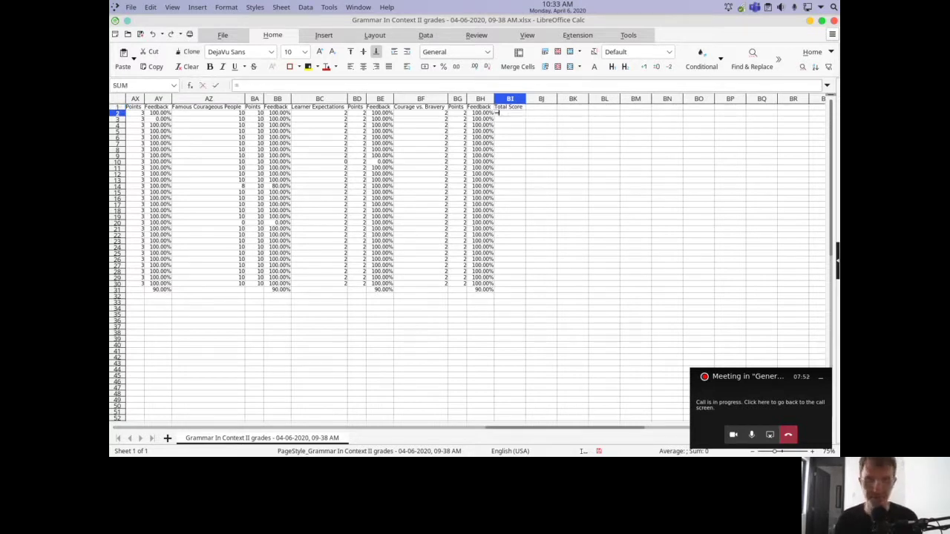
text(SUMPRODUCT)
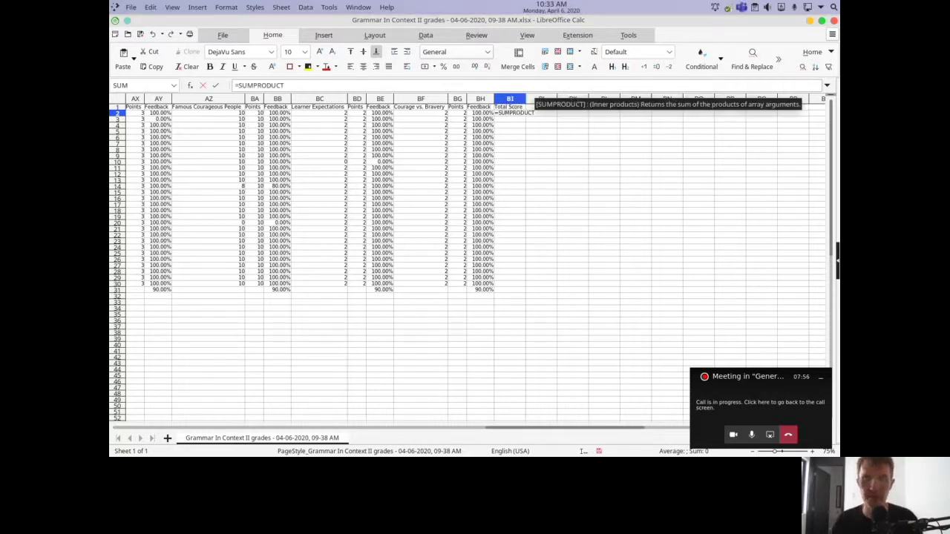
text(()
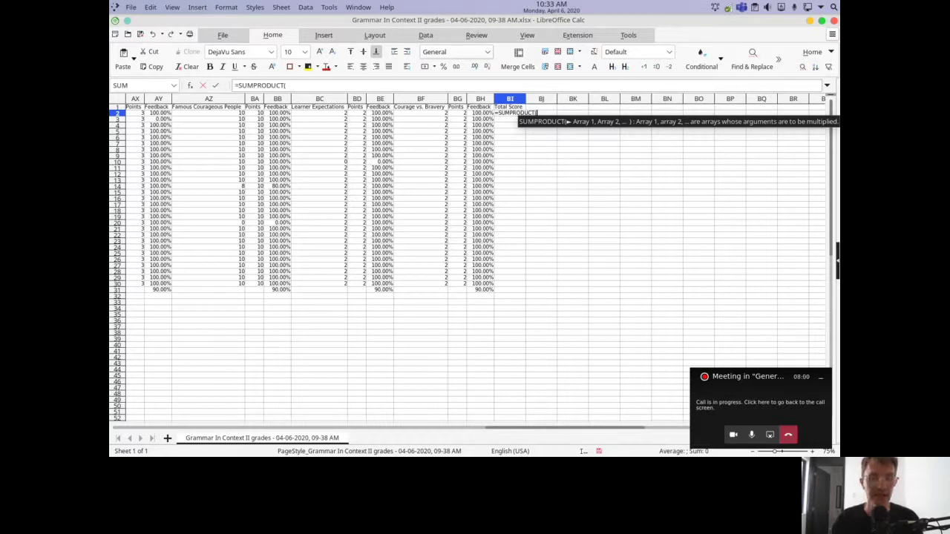
drag(750, 377, 742, 333)
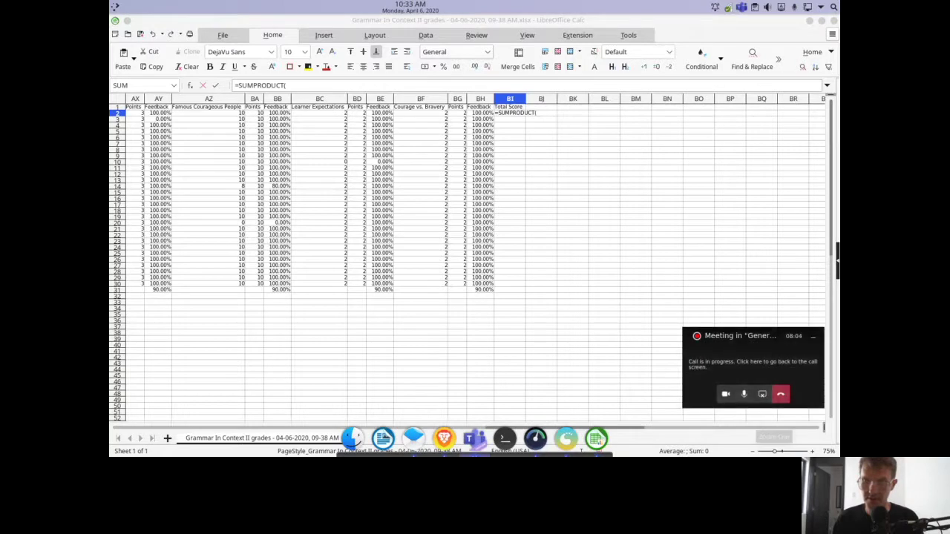
click(753, 452)
click(768, 451)
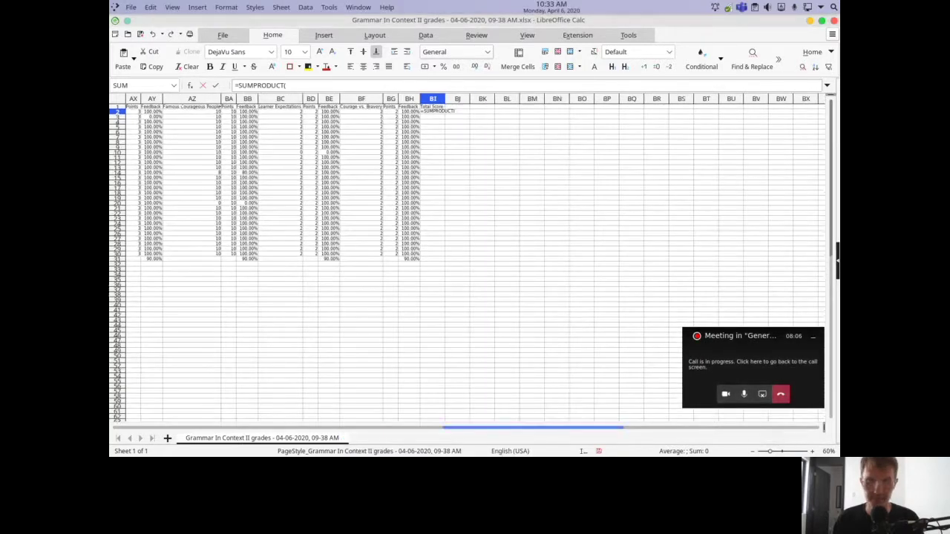
drag(585, 428, 288, 427)
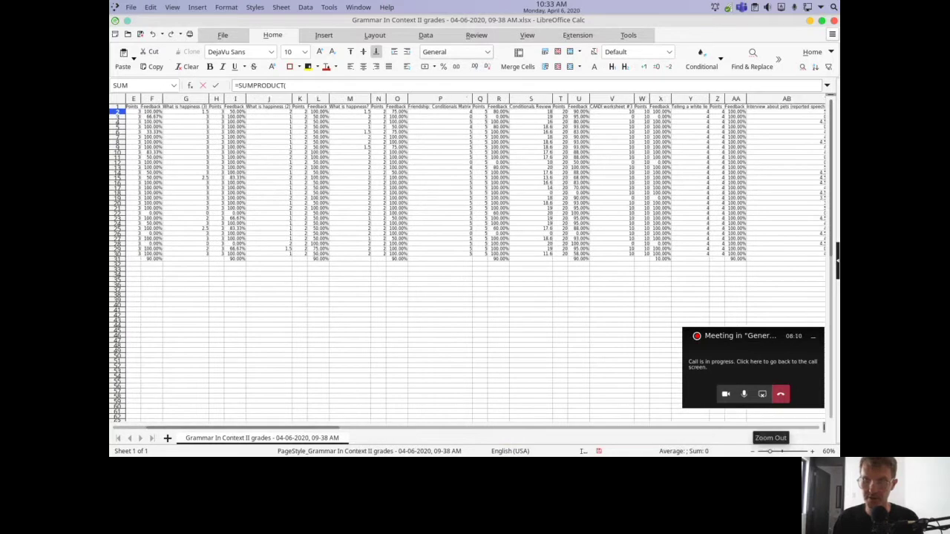
click(768, 451)
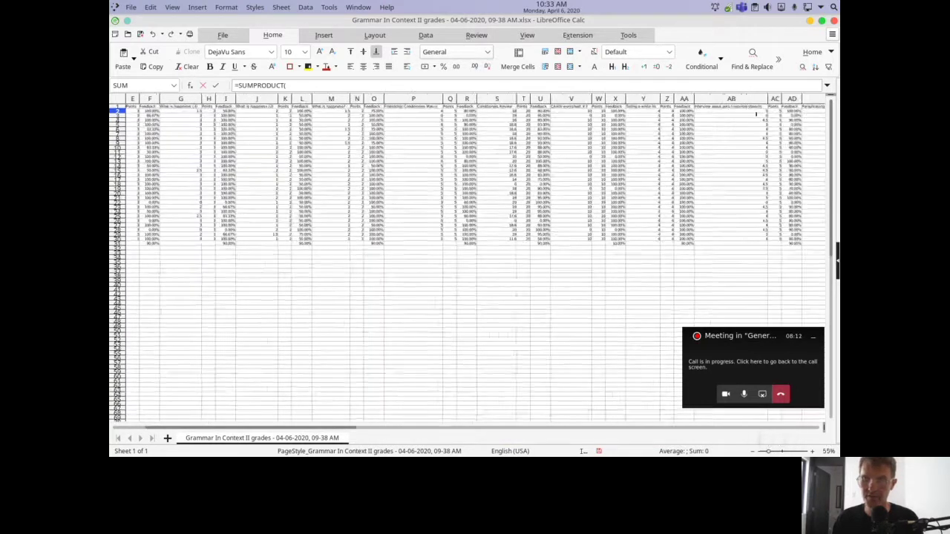
click(768, 451)
click(677, 289)
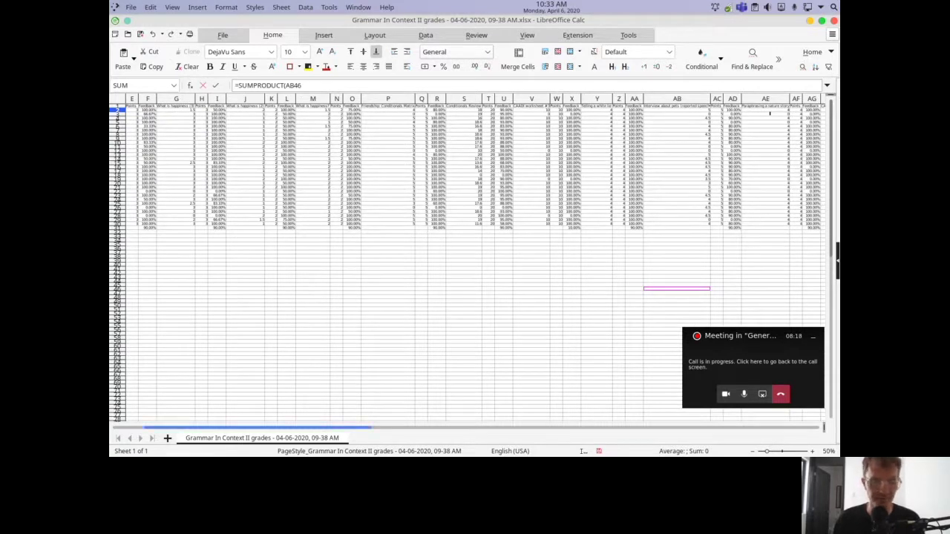
scroll(475, 260, left, 5)
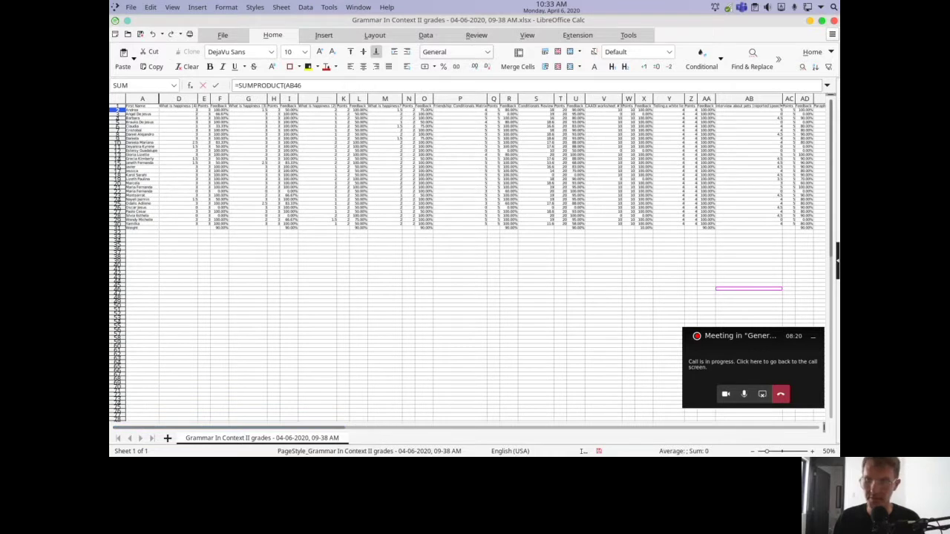
click(811, 452)
click(811, 451)
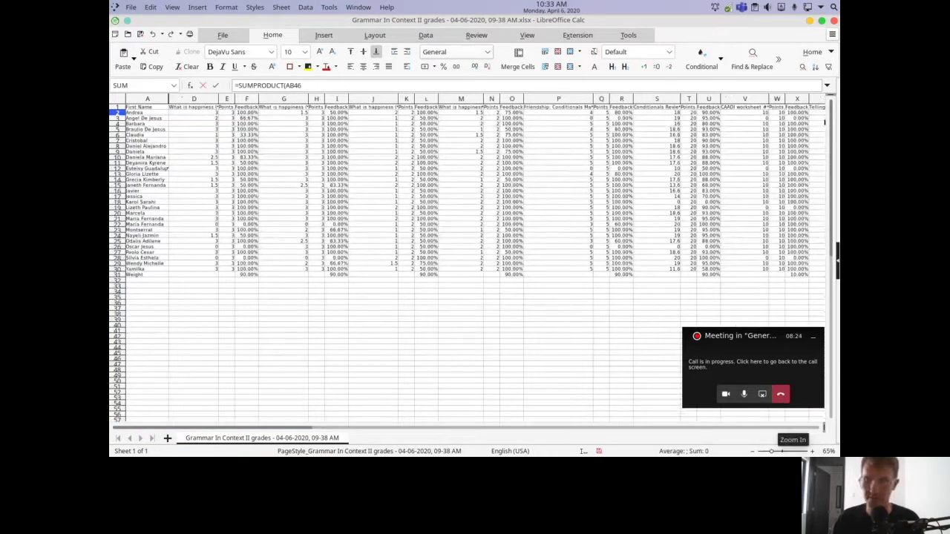
click(811, 451)
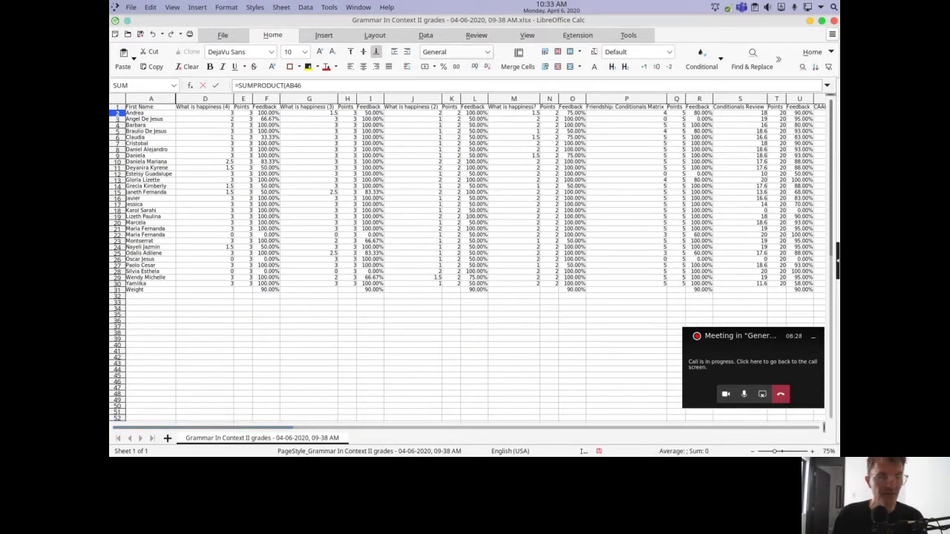
drag(204, 137, 252, 430)
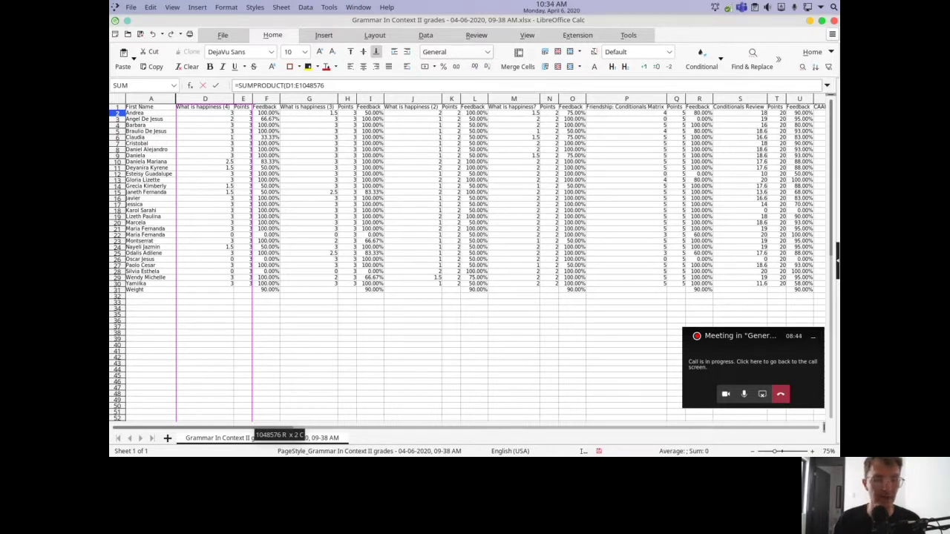
key(Escape)
Try hiding only the "What is happiness (4)" score column D, and undo it
right_click(212, 98)
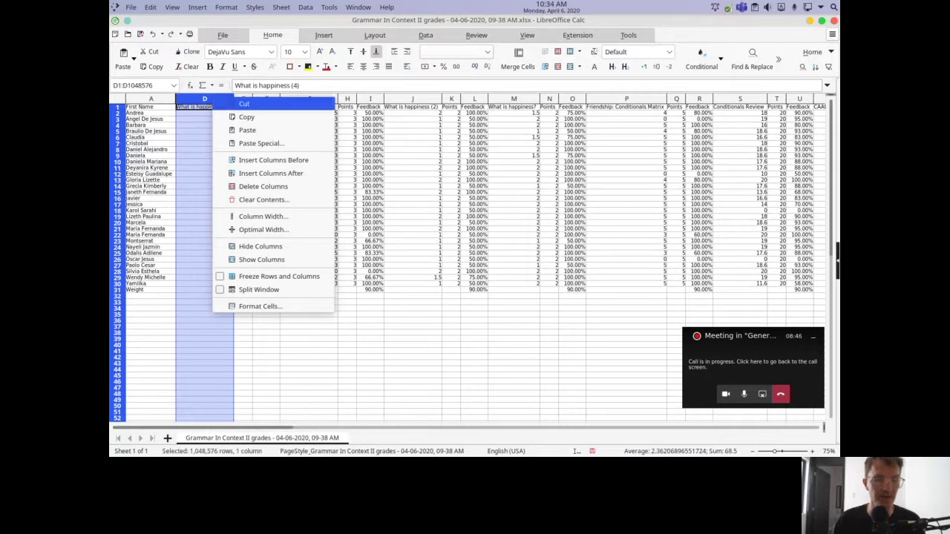
click(260, 246)
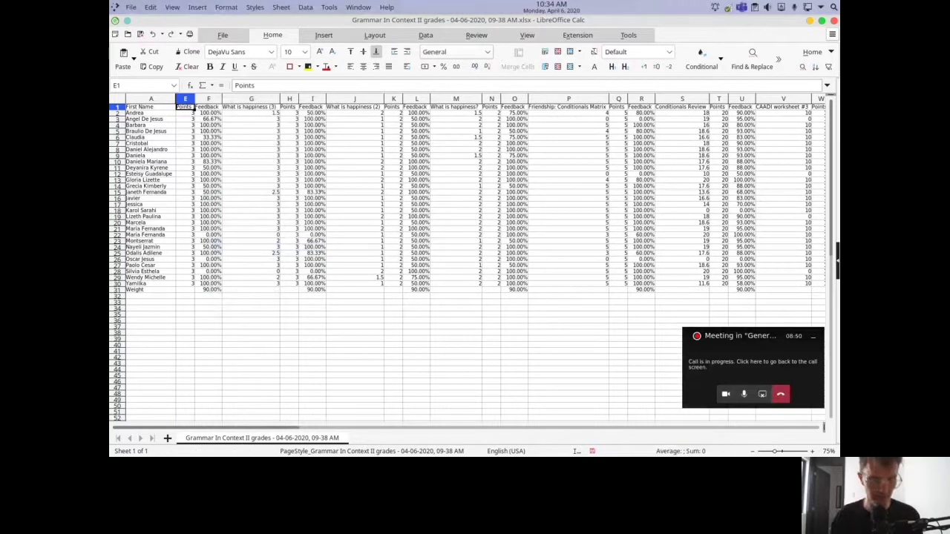
click(152, 34)
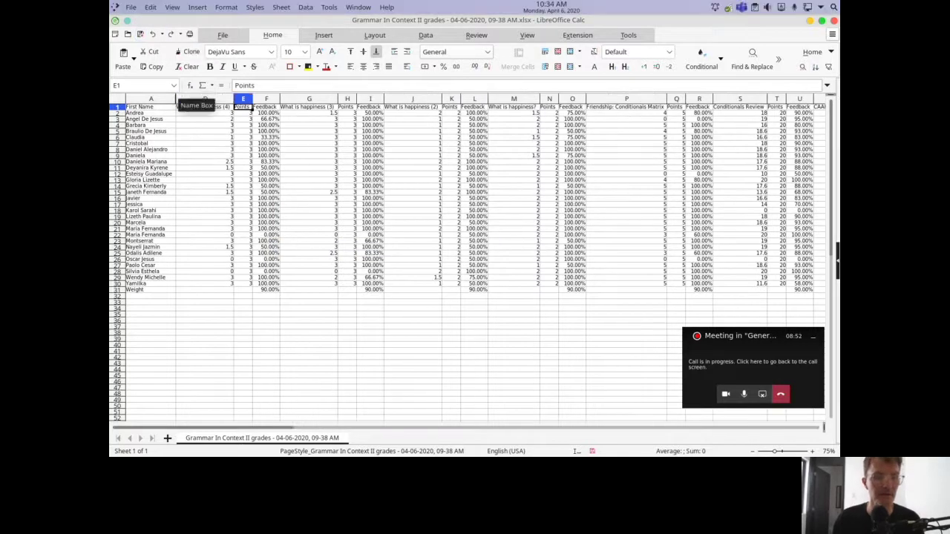
Hide columns D and E, the score and Points of "What is happiness (4)", leaving its Feedback column F shown
click(231, 144)
drag(215, 99, 243, 100)
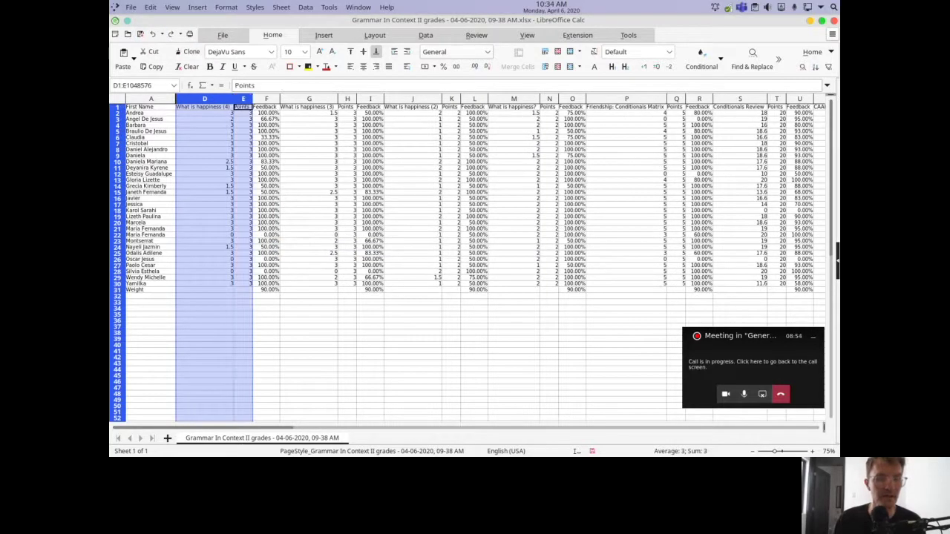
right_click(205, 131)
click(262, 267)
click(213, 97)
right_click(212, 97)
click(260, 246)
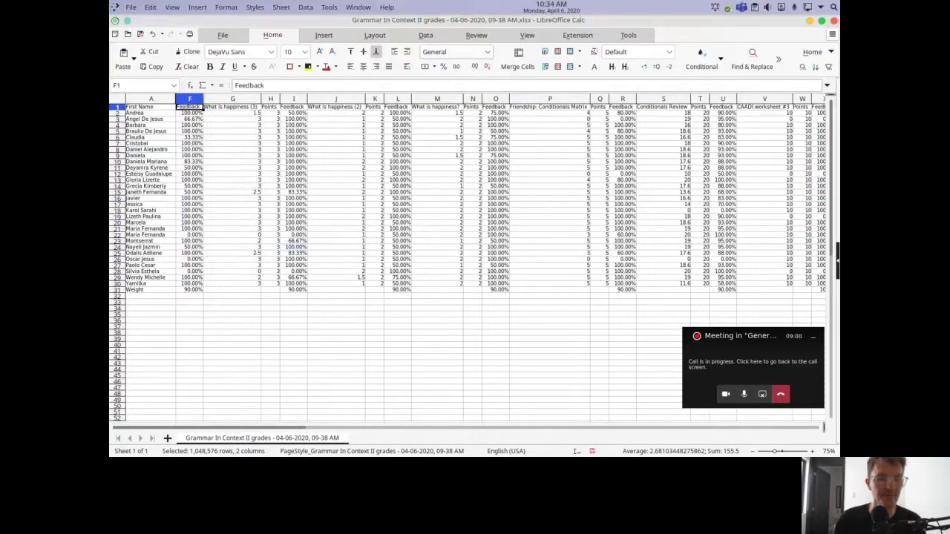
Hide the score and Points columns G:H and J:K of "What is happiness (3)" and "What is happiness (2)"
drag(233, 98, 270, 99)
right_click(254, 99)
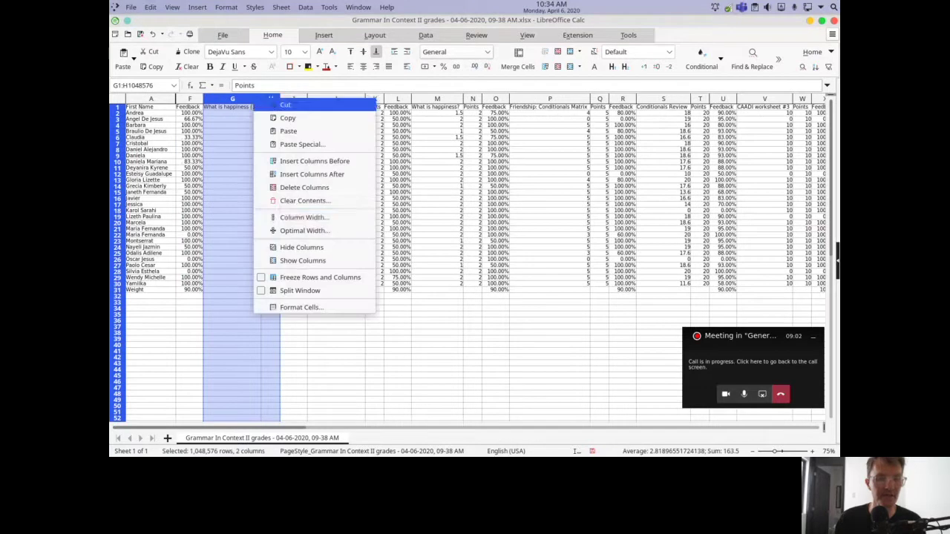
click(300, 248)
click(259, 98)
drag(259, 99, 319, 99)
right_click(286, 99)
click(319, 249)
Hide the score and Points columns M:N of "What is happiness?" and P:Q of "Friendship: Conditionals Matrix"
right_click(297, 100)
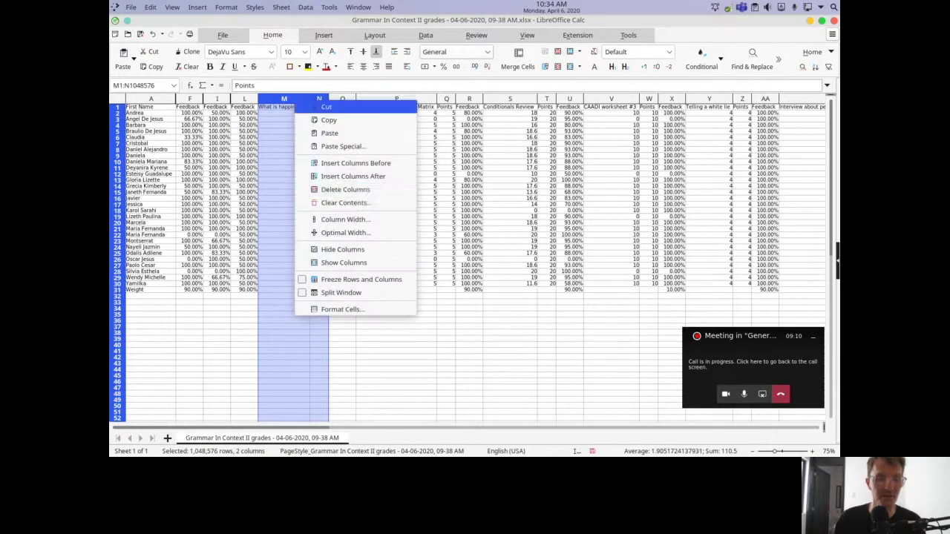
click(327, 248)
drag(349, 98, 376, 99)
right_click(356, 100)
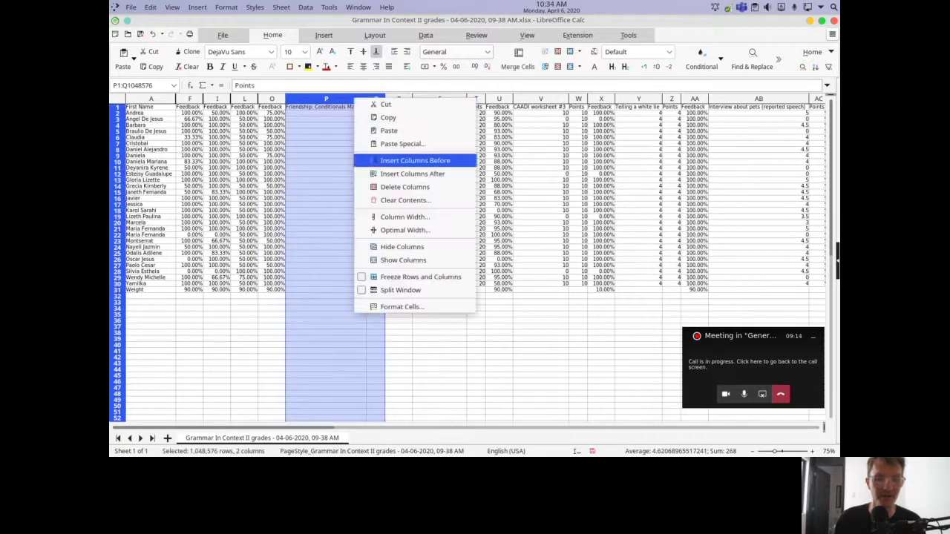
click(386, 246)
Hide columns S and T, the score and Points of "Conditionals Review"
click(361, 149)
drag(340, 99, 376, 99)
right_click(364, 101)
click(378, 132)
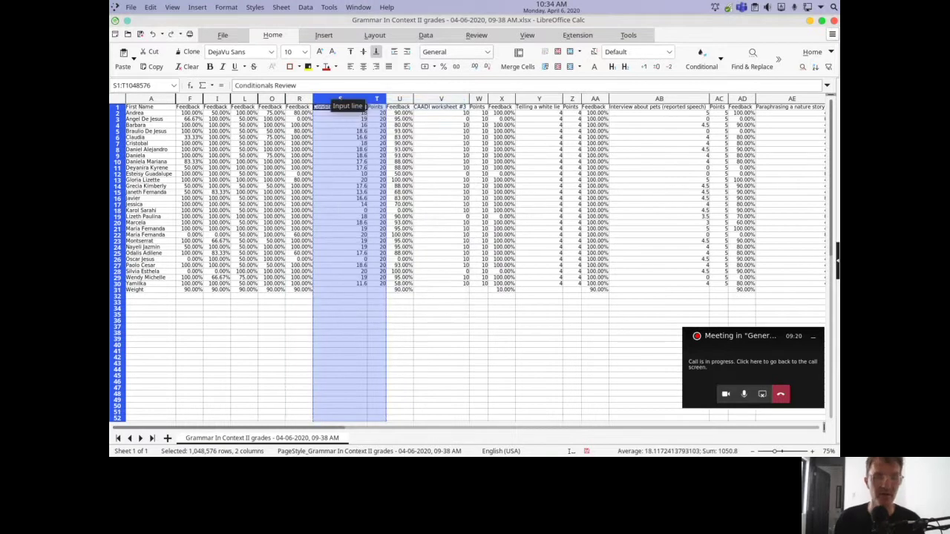
right_click(342, 100)
click(386, 247)
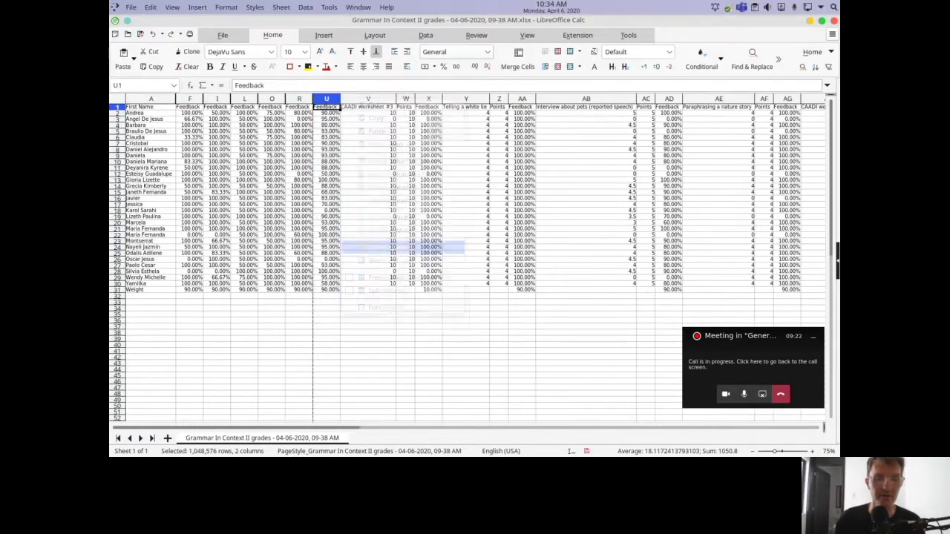
Hide columns V and W, the score and Points of "CAADI worksheet #3"
drag(368, 99, 405, 99)
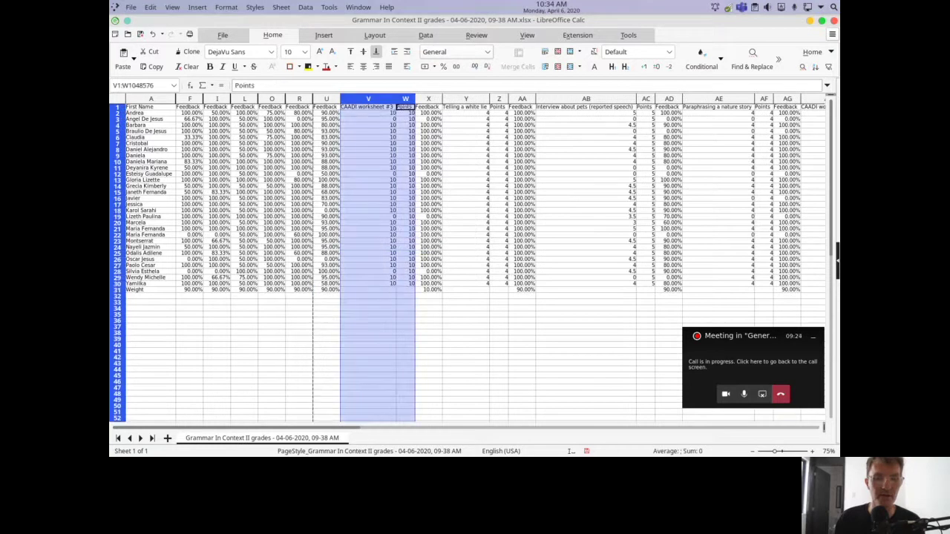
right_click(382, 100)
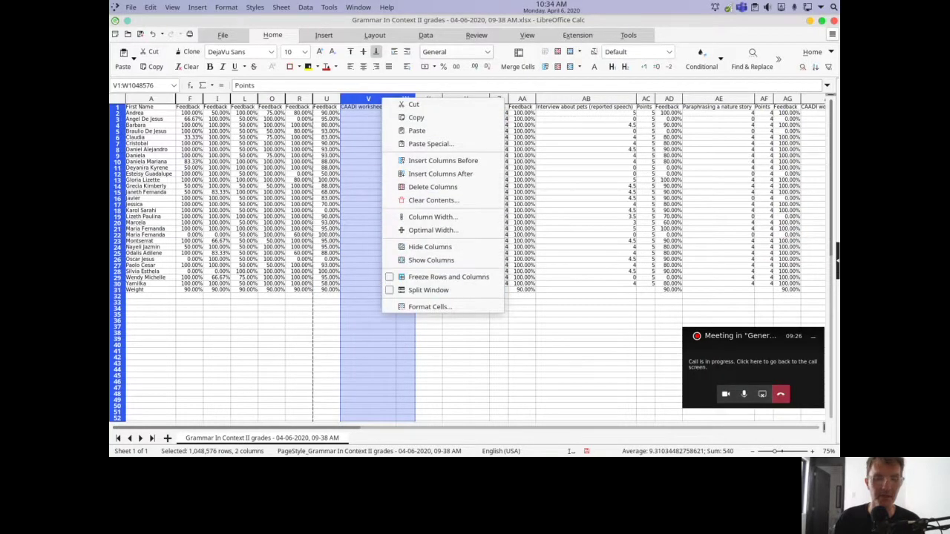
click(430, 247)
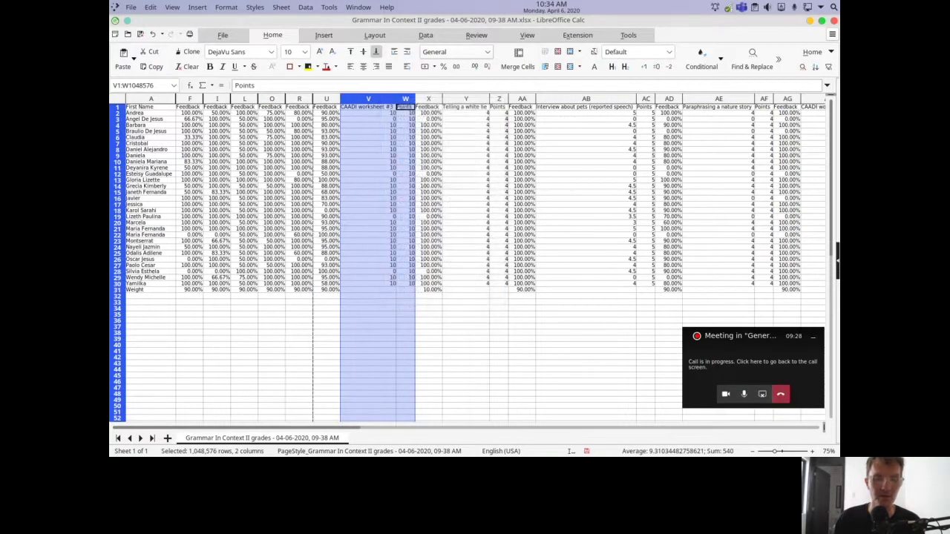
right_click(368, 99)
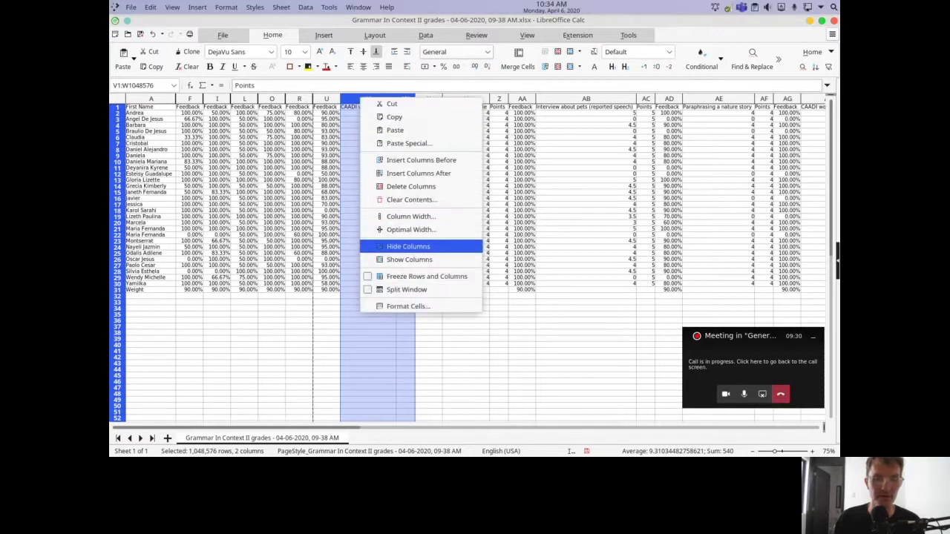
click(403, 246)
click(403, 245)
Hide the score and Points columns Y:Z of "Telling a white lie" and AB:AC of "Interview about pets (reported speech)"
drag(391, 99, 424, 98)
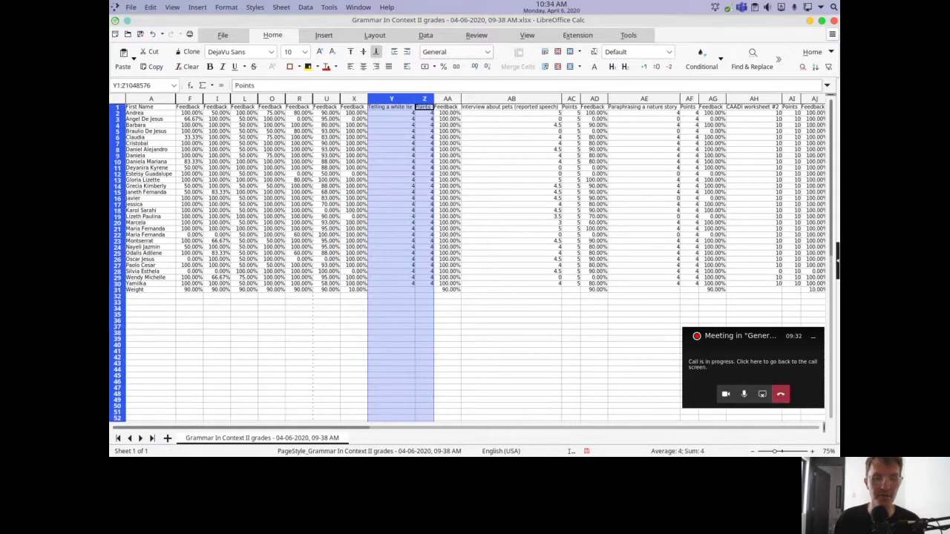
right_click(400, 98)
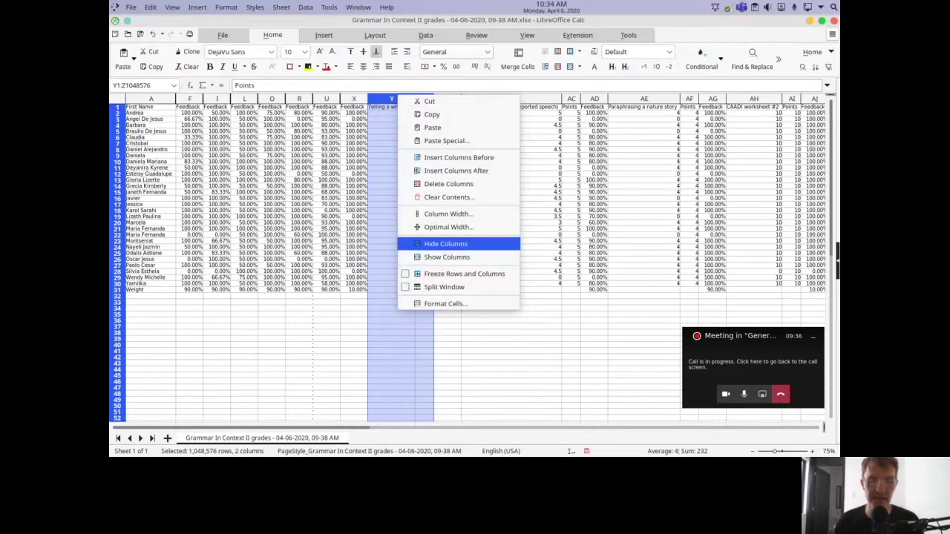
click(445, 243)
click(494, 138)
click(445, 98)
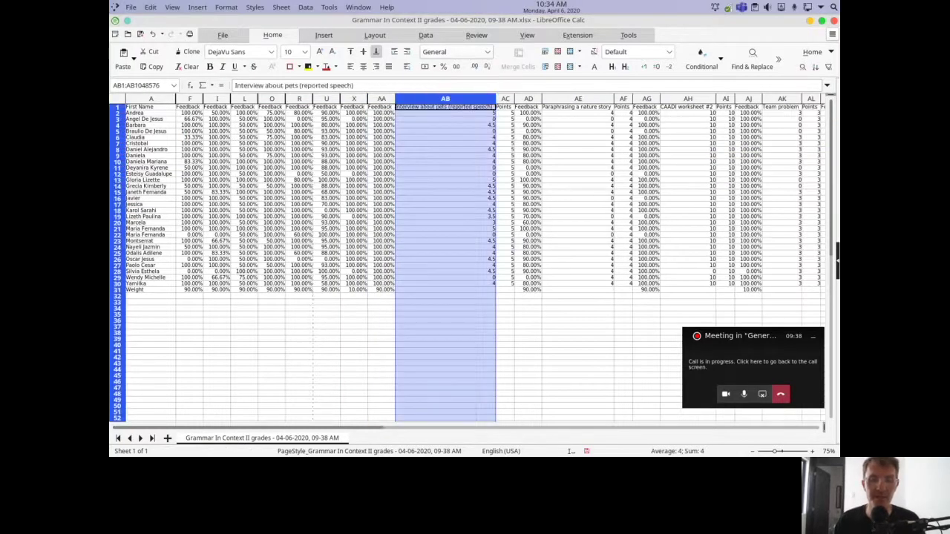
shift+click(505, 98)
right_click(505, 99)
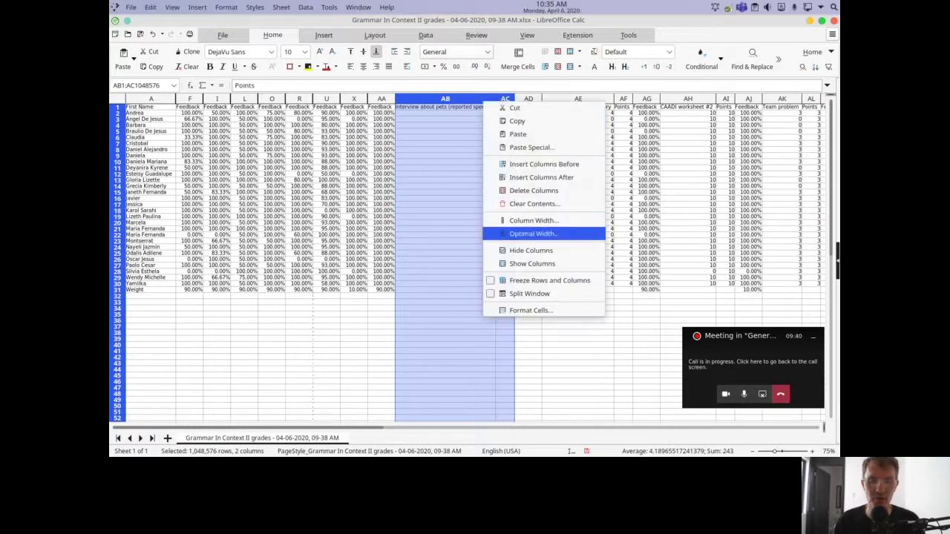
click(530, 250)
Hide columns AE and AF, the score and Points of "Paraphrasing a nature story", undoing the accidental cut of their contents
click(458, 186)
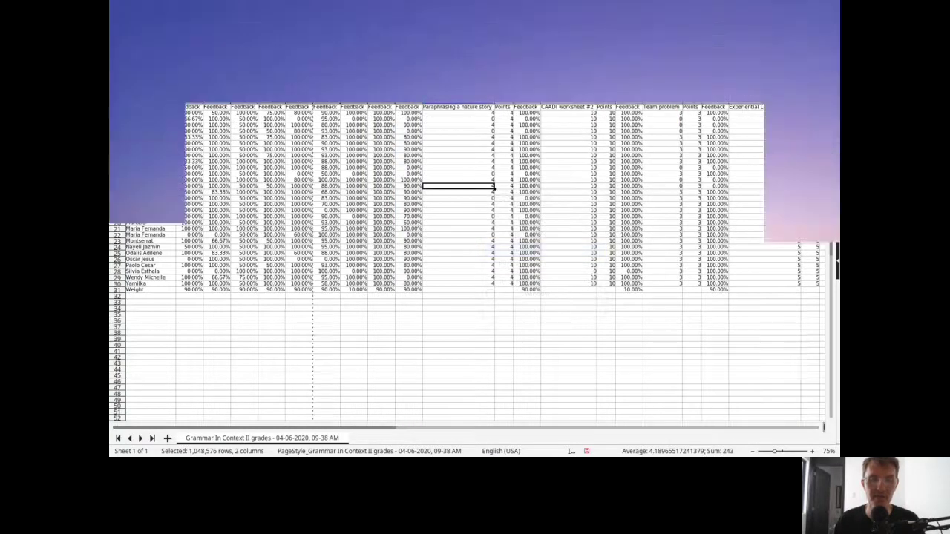
drag(458, 98, 505, 99)
key(ctrl+x)
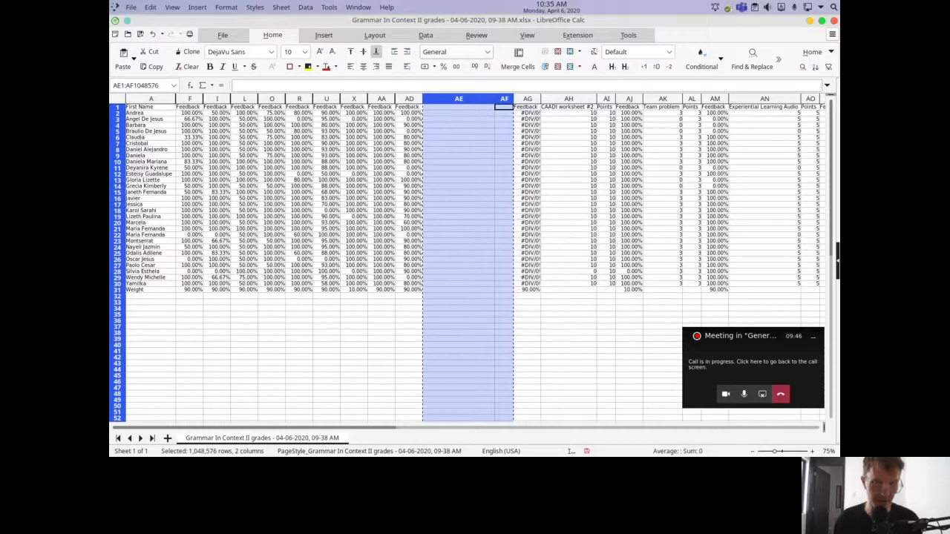
key(ctrl+z)
key(Tab)
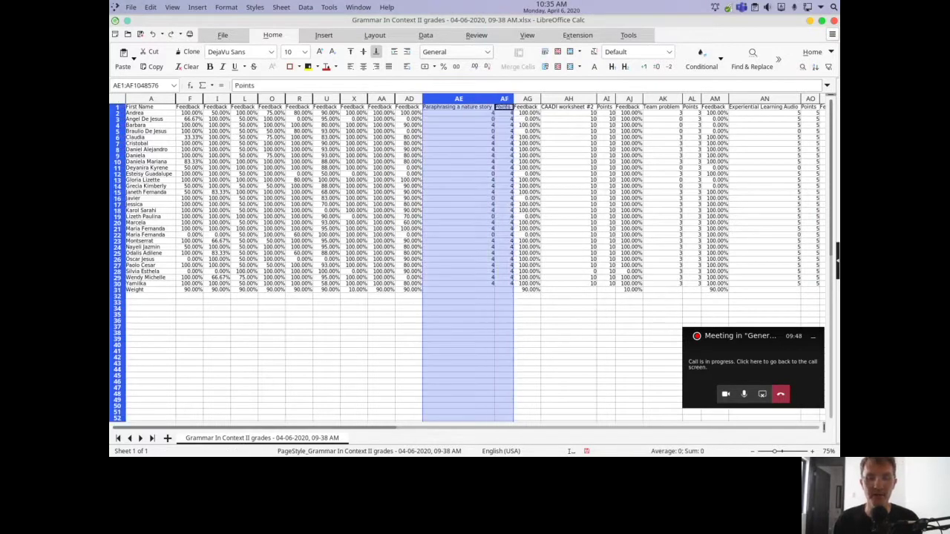
right_click(470, 97)
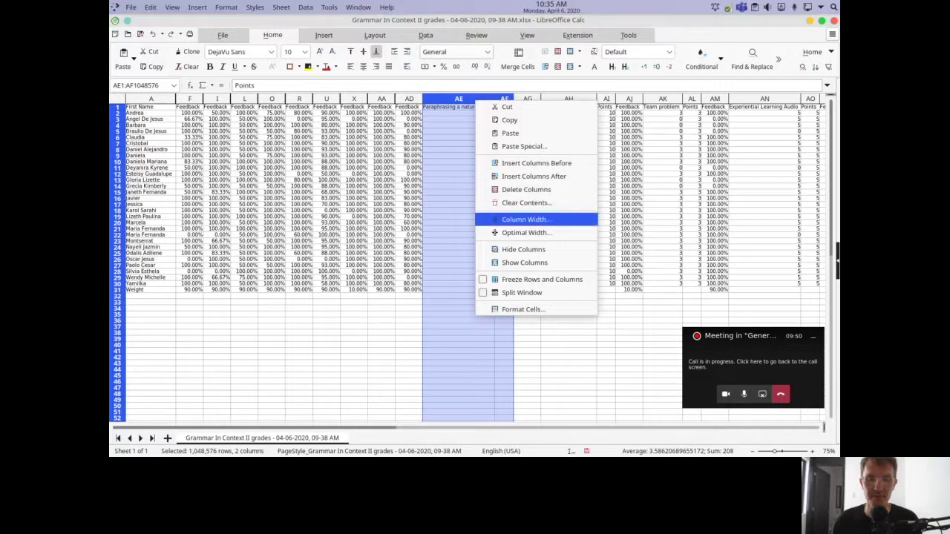
click(511, 250)
Hide columns AH and AI, the score and Points of "CAADI worksheet #2"
drag(478, 193, 478, 198)
drag(477, 98, 515, 98)
right_click(516, 106)
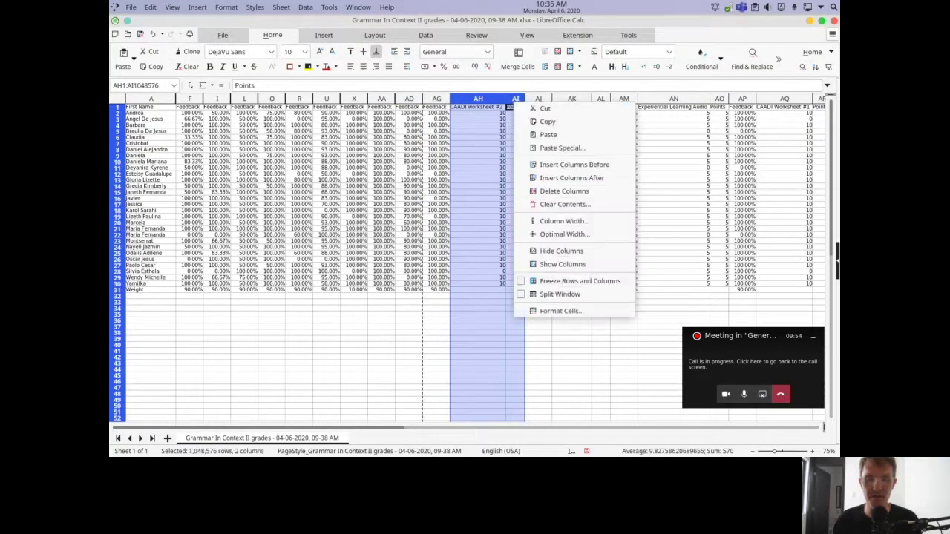
click(549, 250)
click(514, 180)
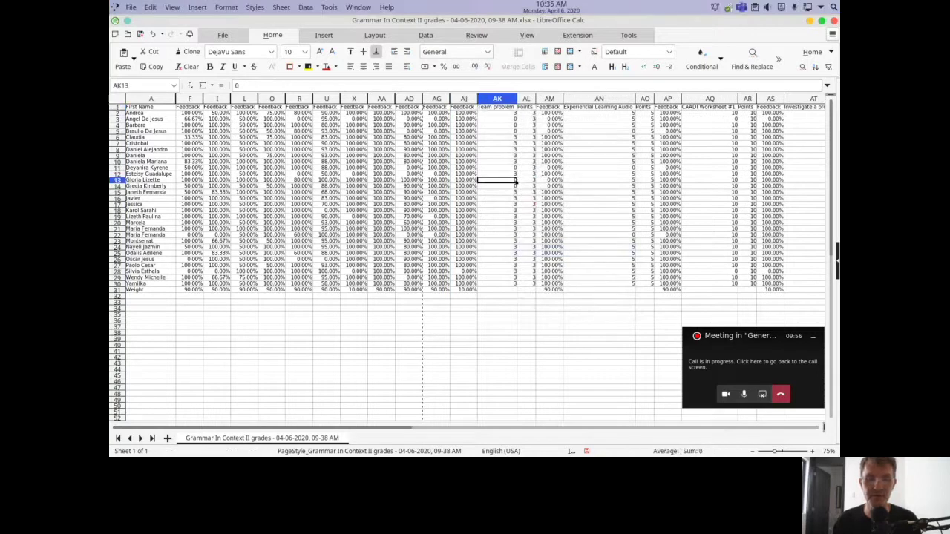
Hide the score and Points columns AK:AL of "Team problem" and AN:AO of "Experiential Learning Audio"
drag(496, 98, 526, 98)
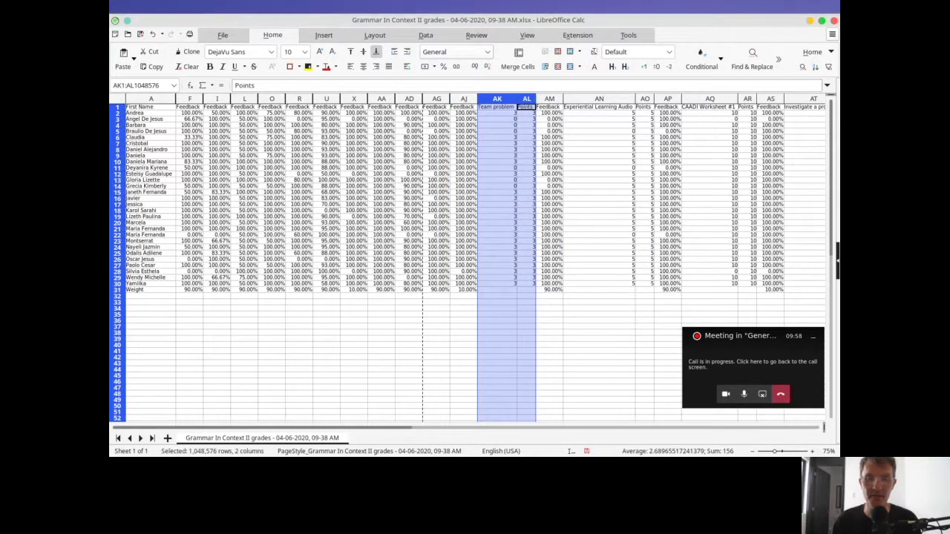
right_click(524, 101)
click(551, 248)
click(575, 211)
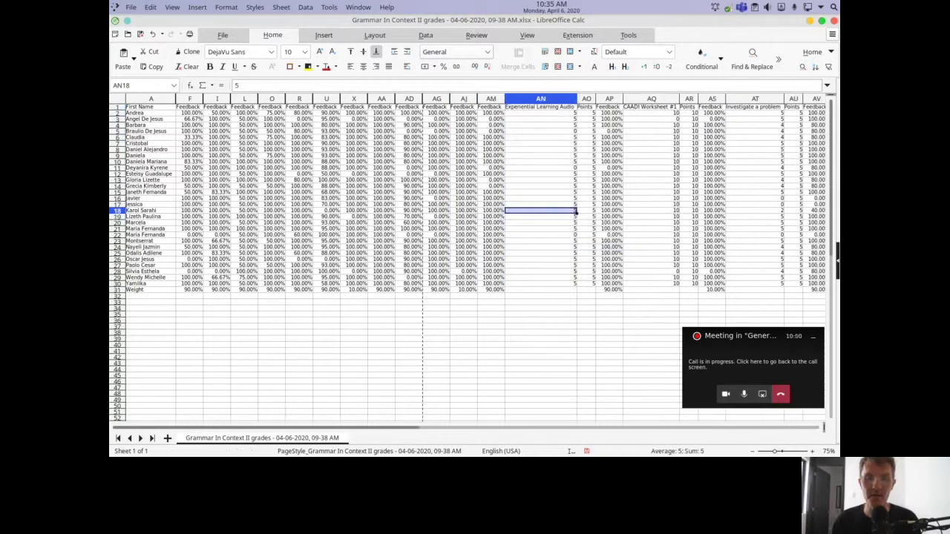
drag(541, 98, 586, 98)
right_click(553, 98)
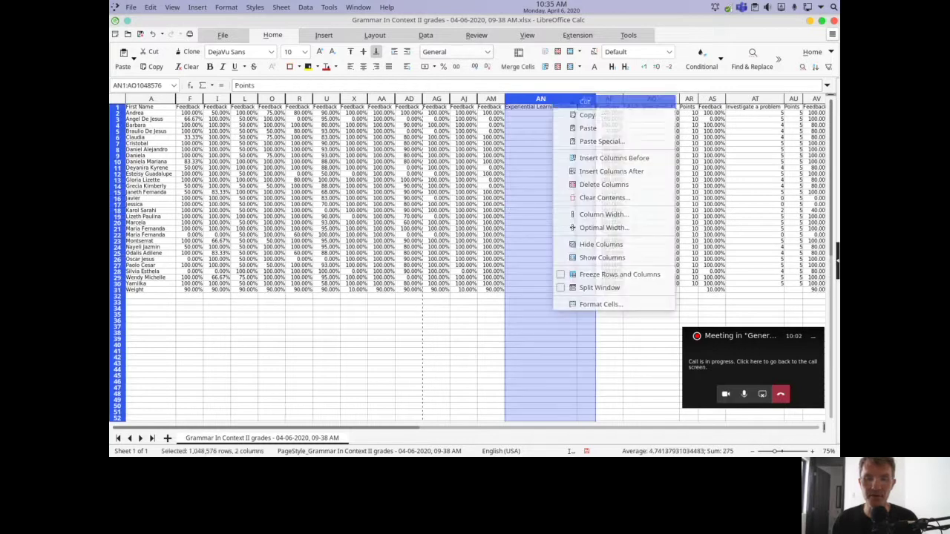
click(587, 244)
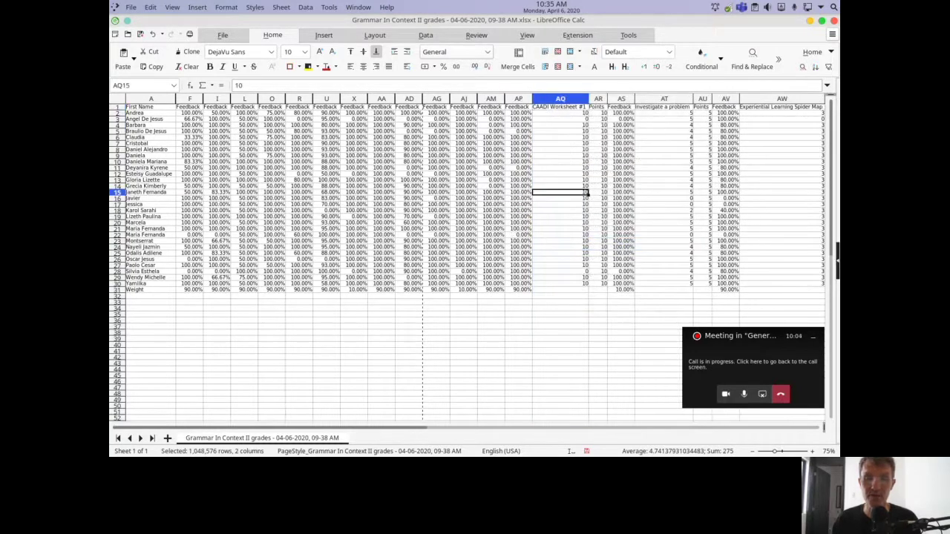
Hide the score and Points columns AQ:AR of "CAADI Worksheet #1" and AT:AU of "Investigate a problem"
drag(560, 98, 598, 98)
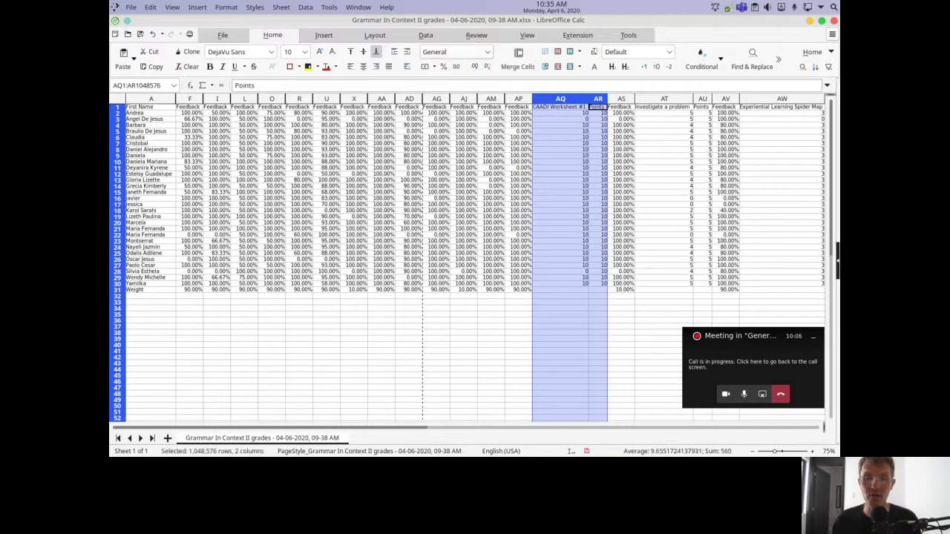
right_click(586, 99)
click(630, 248)
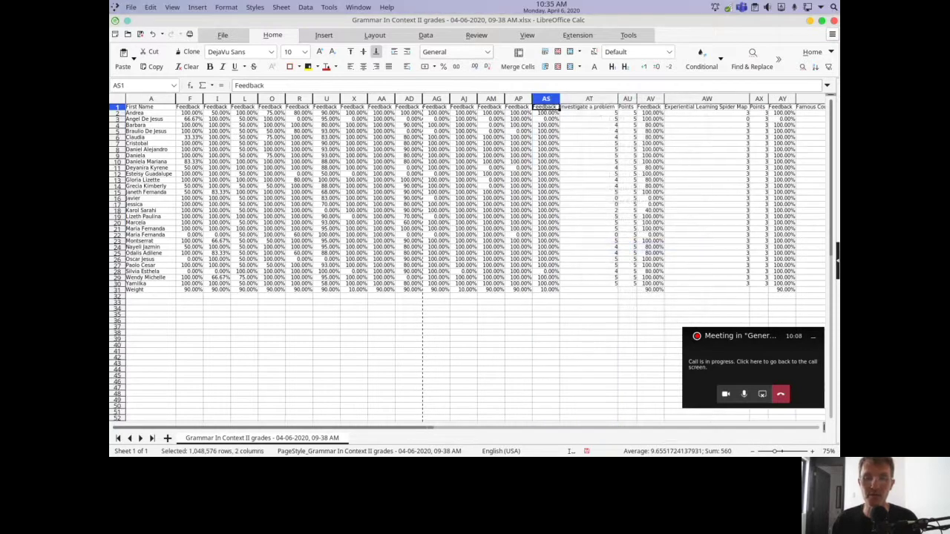
drag(588, 98, 627, 99)
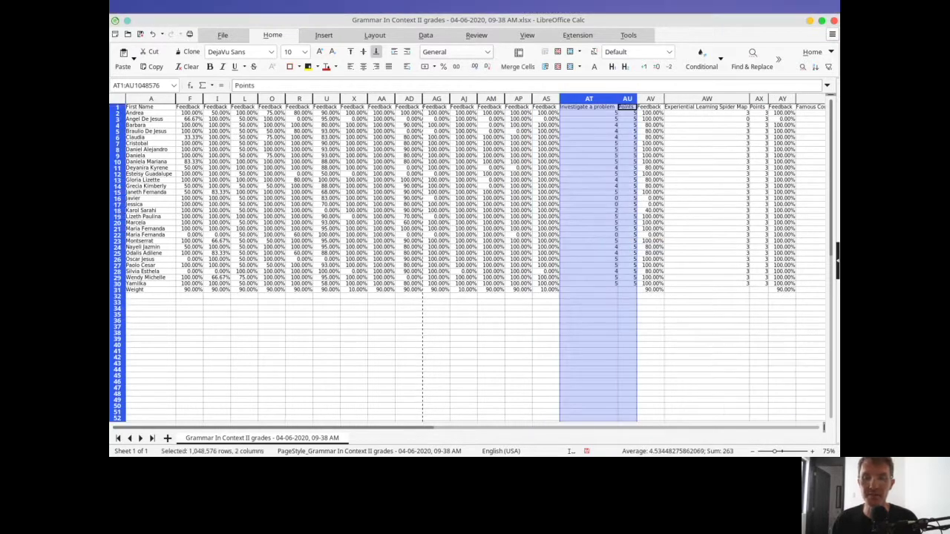
right_click(627, 98)
click(646, 246)
click(629, 168)
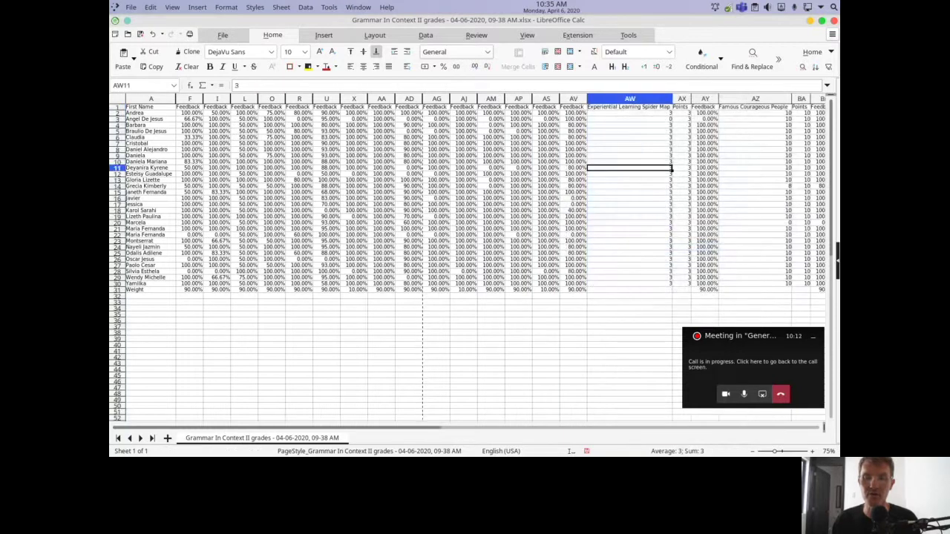
Hide the score and Points columns AW:AX of "Experiential Learning Spider Map" and AZ:BA of "Famous Courageous People"
drag(629, 99, 681, 99)
right_click(681, 99)
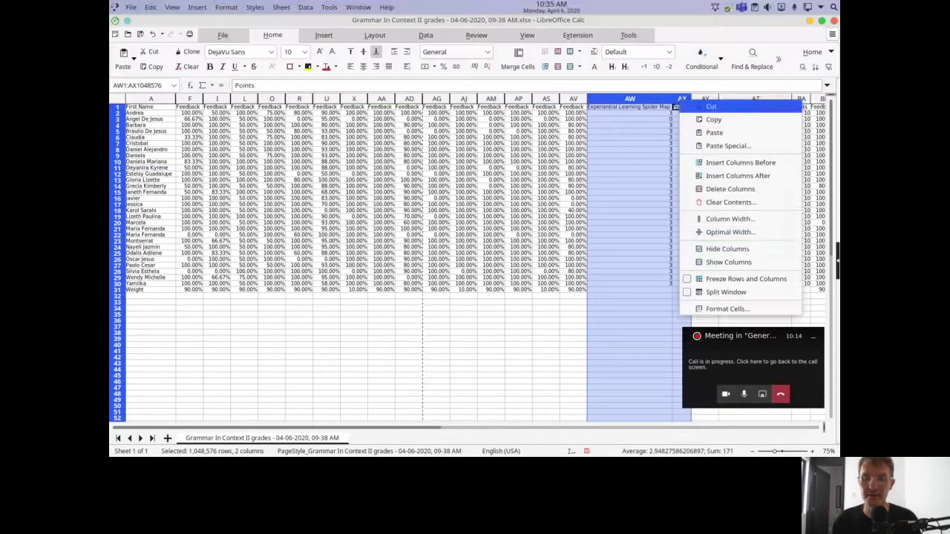
click(705, 248)
drag(651, 99, 697, 99)
right_click(698, 99)
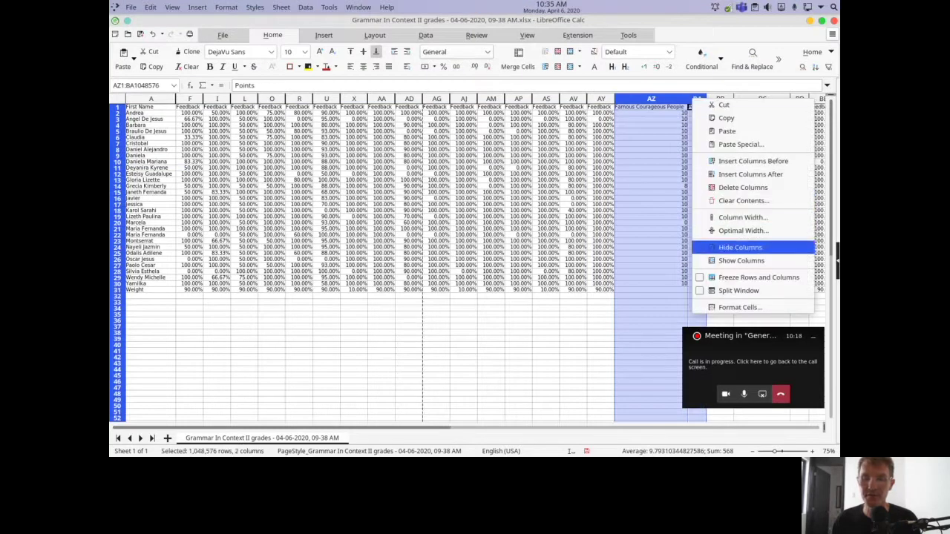
click(723, 247)
Hide the score and Points columns BC:BD of "Learner Expectations" and BF:BG of the courage assignment
drag(670, 98, 707, 99)
right_click(708, 99)
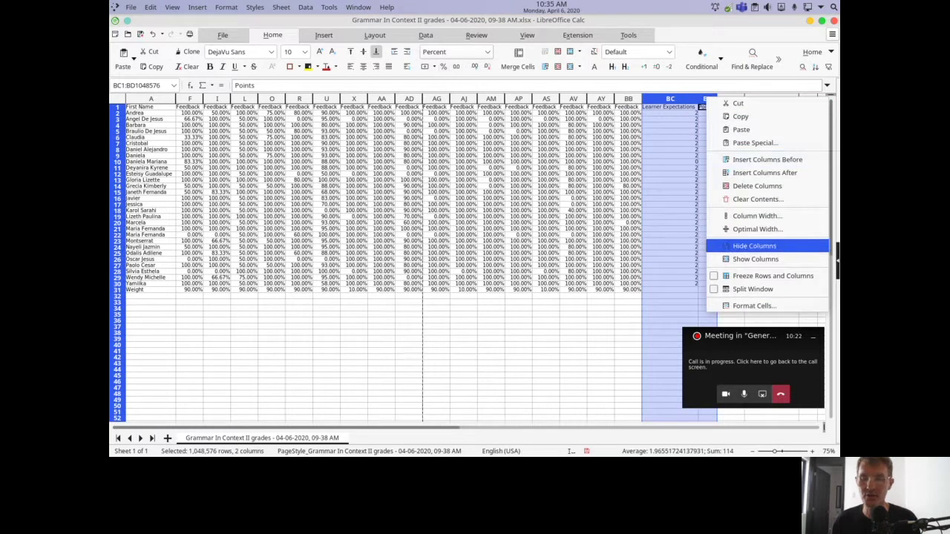
click(750, 247)
drag(696, 99, 733, 99)
right_click(733, 98)
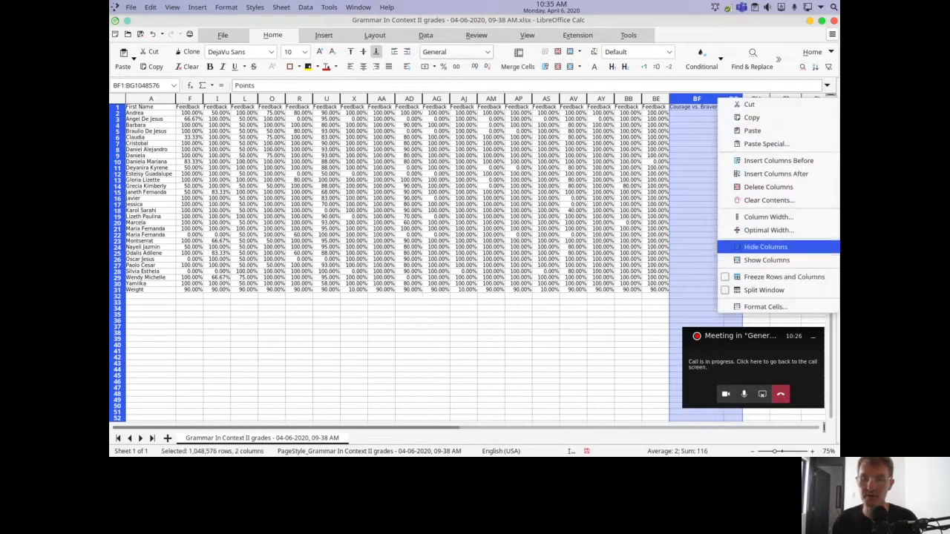
click(765, 246)
click(713, 150)
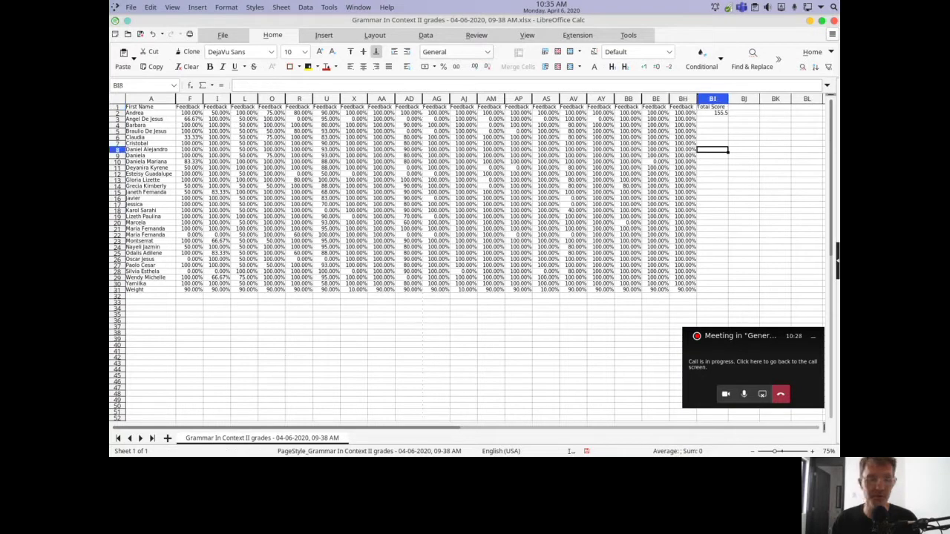
Start a new Total Score formula in BI2 with SUMPRODUCT of the percentages F2:BH2 and the weights F31:BH31
drag(743, 143, 712, 130)
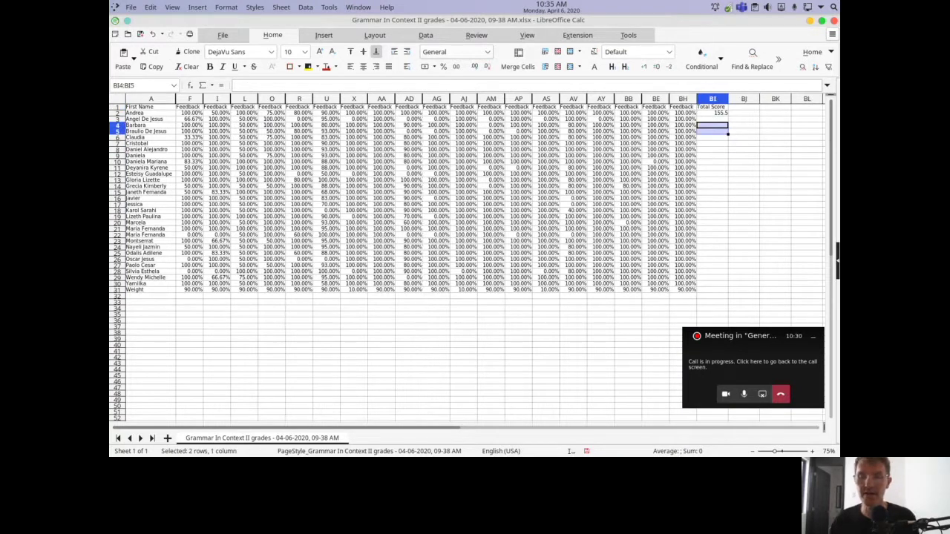
click(712, 113)
text(=SUMPRODUCT)
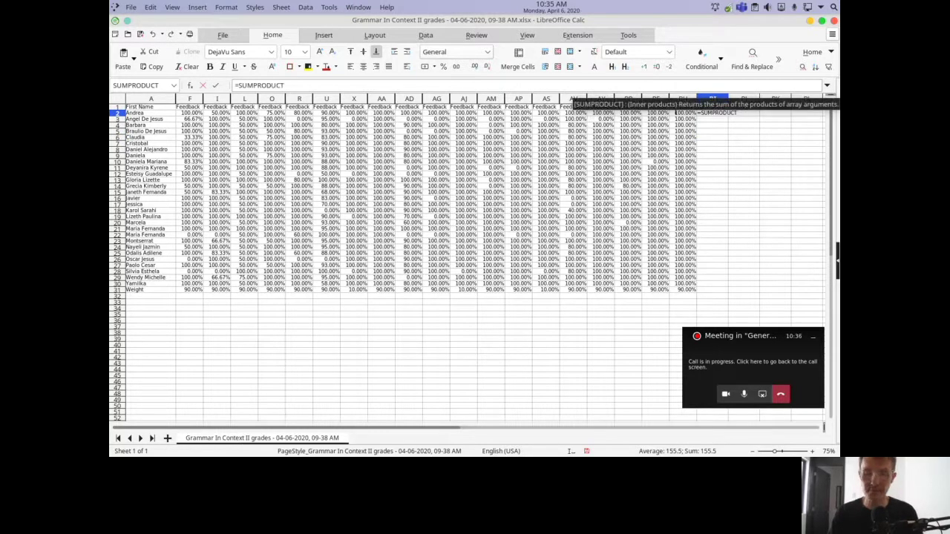
text(()
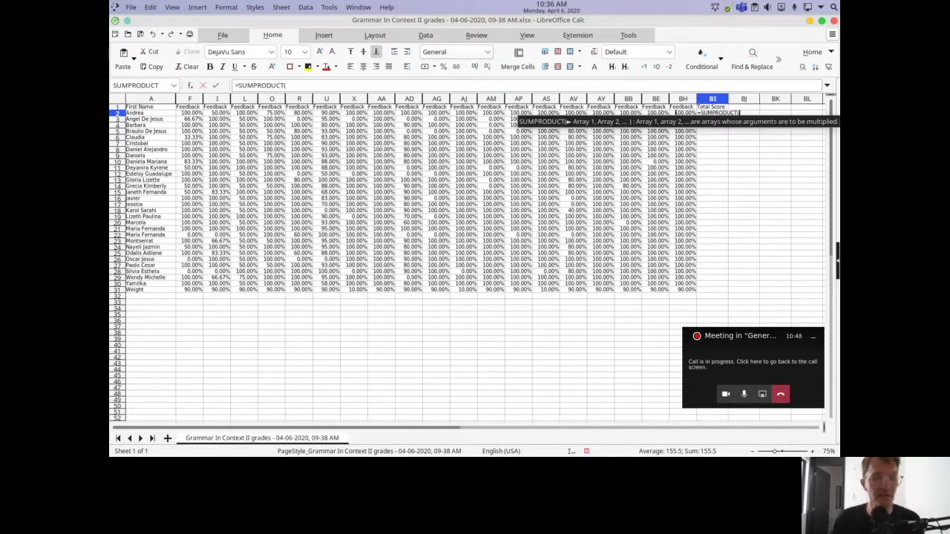
drag(191, 118, 687, 114)
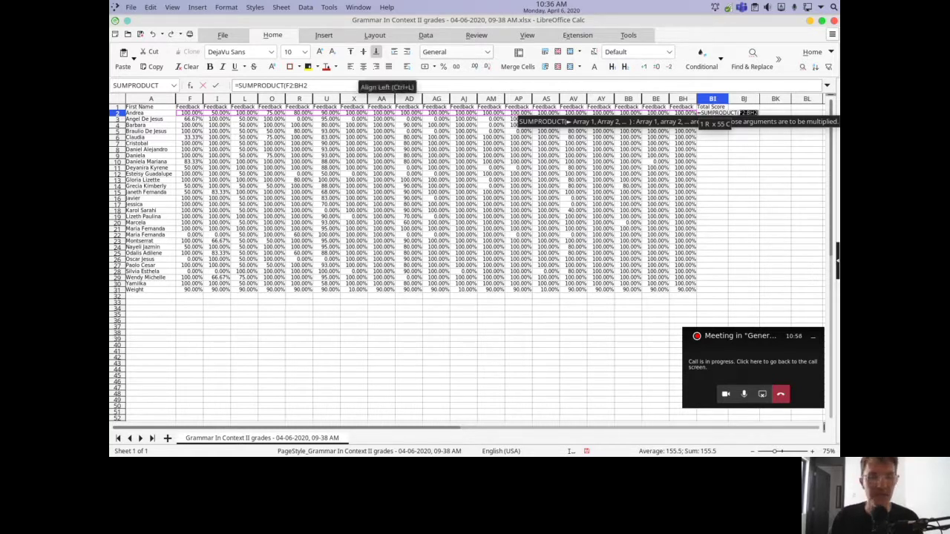
click(326, 86)
text())
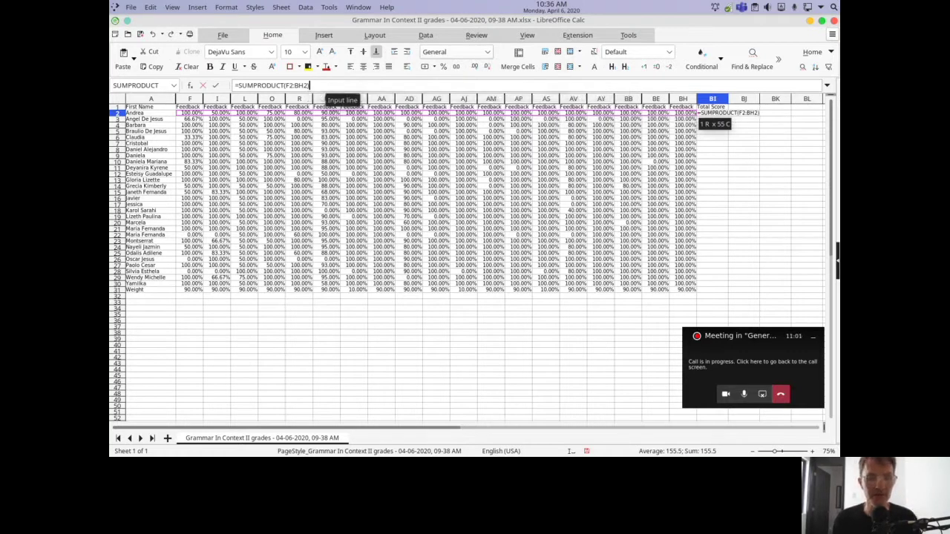
key(BackSpace)
text(,)
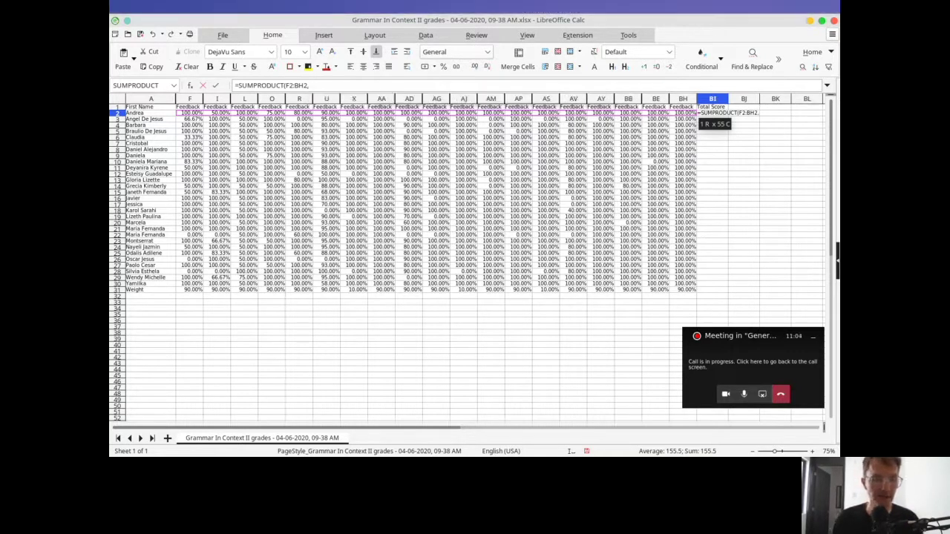
click(189, 290)
drag(190, 290, 696, 291)
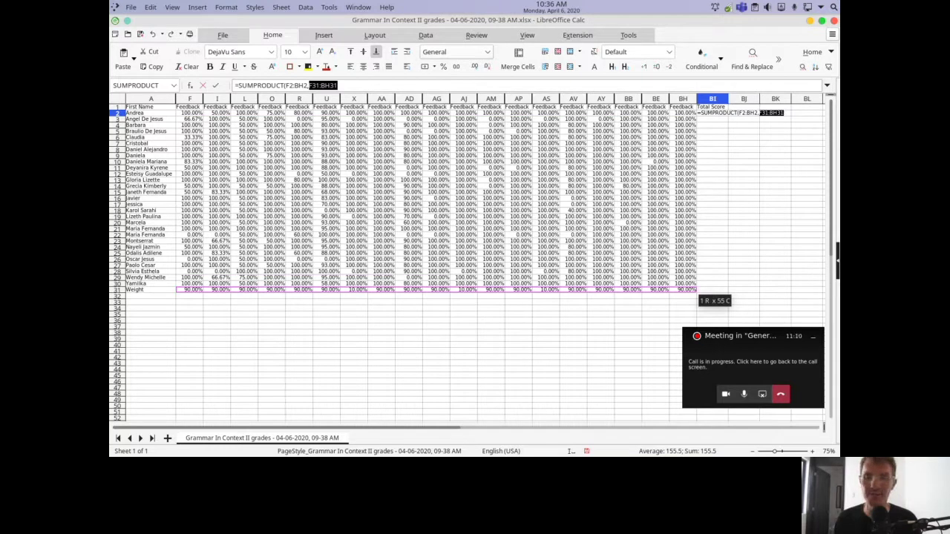
Divide the SUMPRODUCT in BI2 by the sum of the weights, SUM(F31:BH31)
text()/)
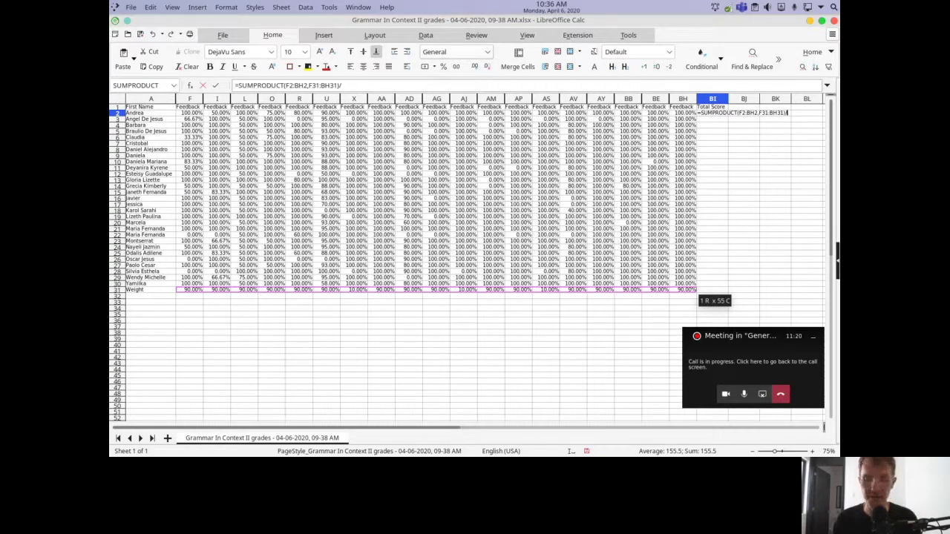
text(SUM)
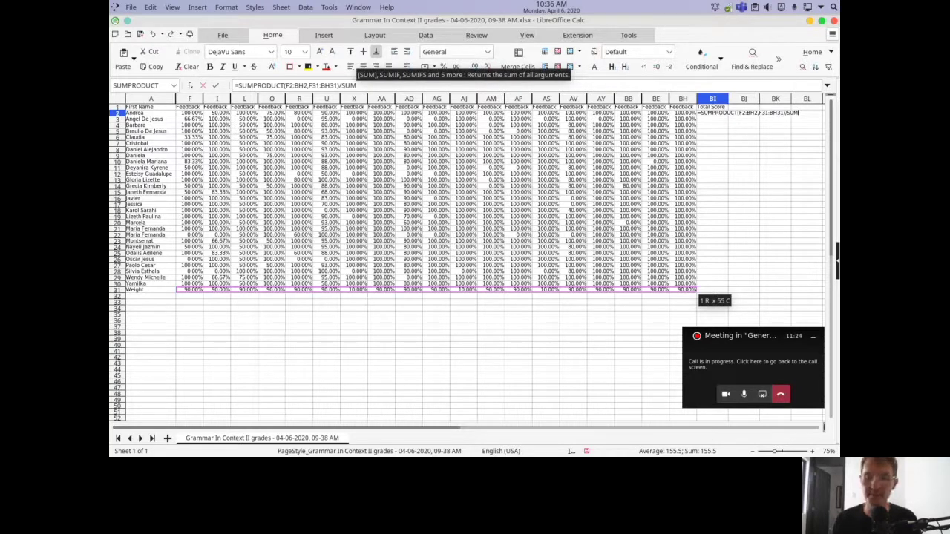
text(()
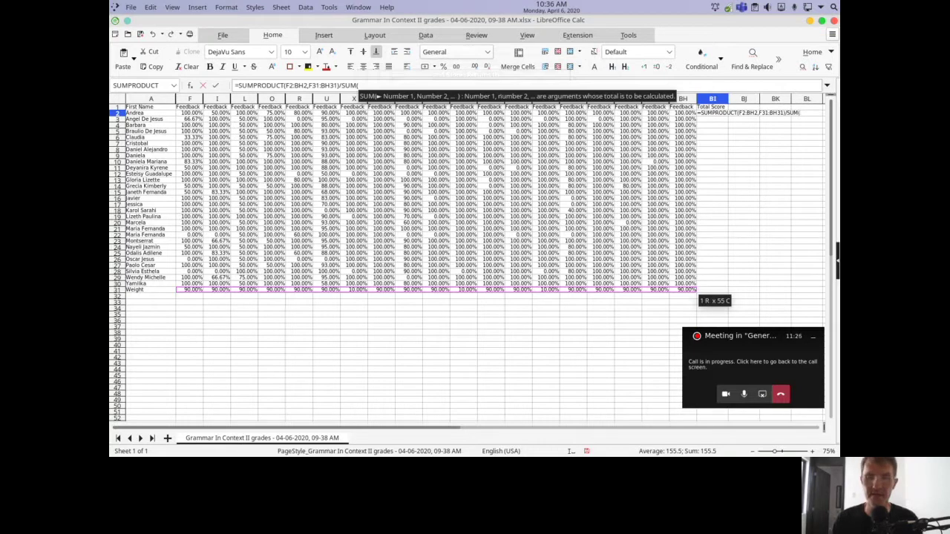
mouse_move(697, 290)
mouse_down()
mouse_move(710, 296)
mouse_move(231, 301)
mouse_move(384, 294)
mouse_move(670, 307)
mouse_move(695, 291)
mouse_up()
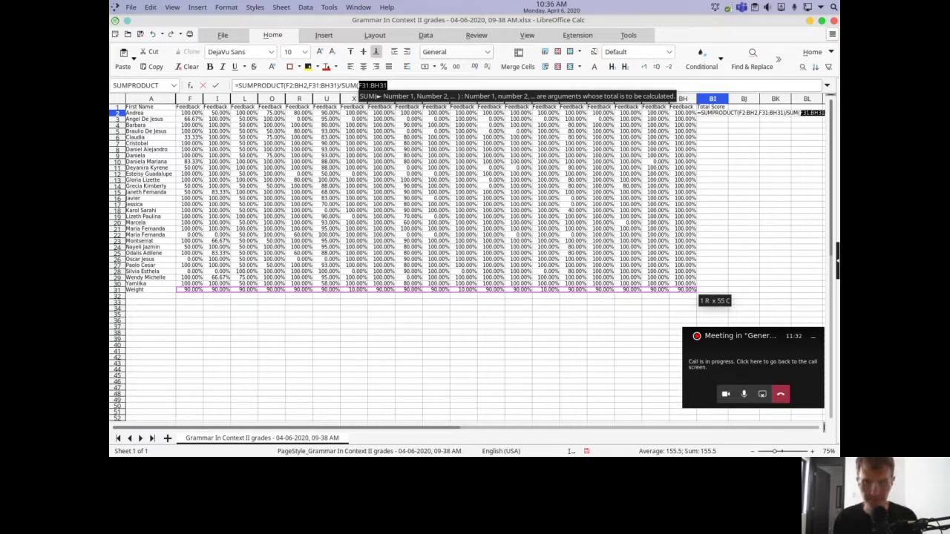
text())
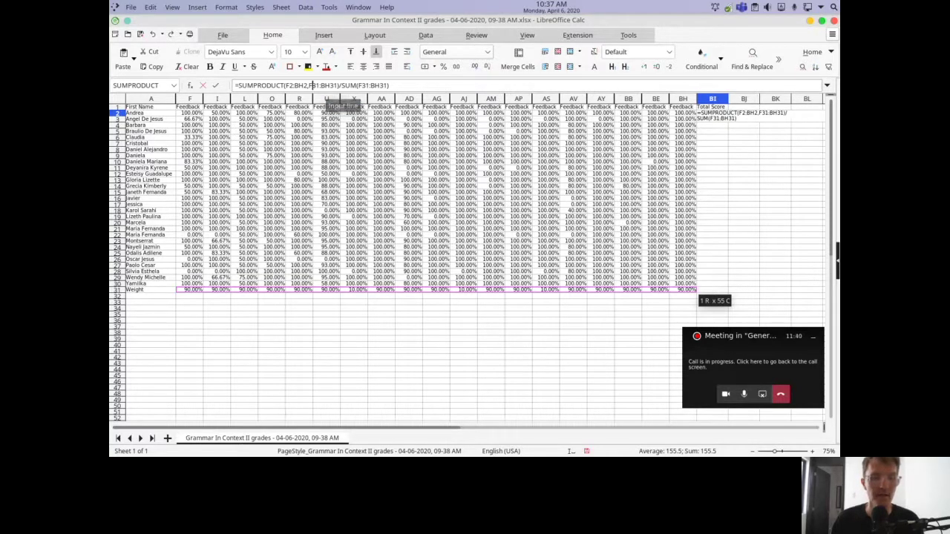
Make the weight range inside SUMPRODUCT absolute as $F$31:$BH$31
click(313, 86)
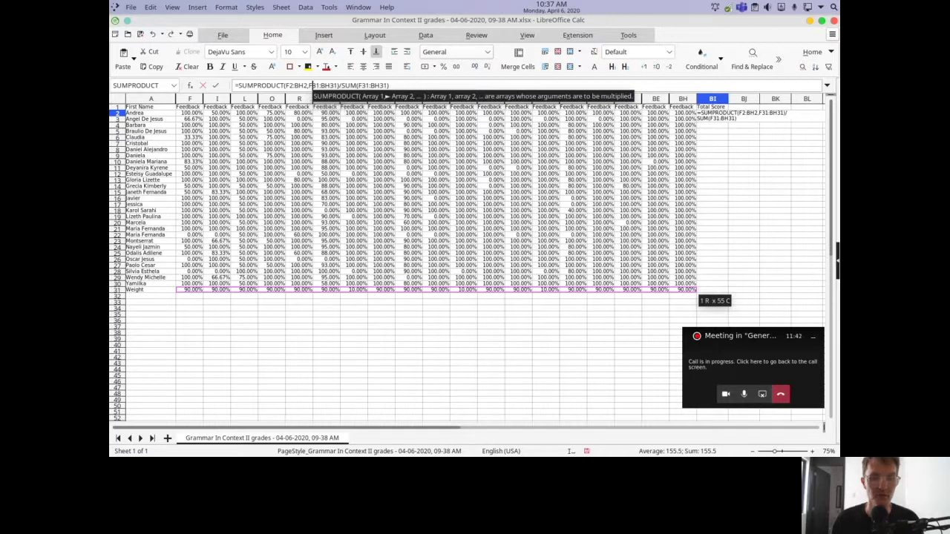
text($)
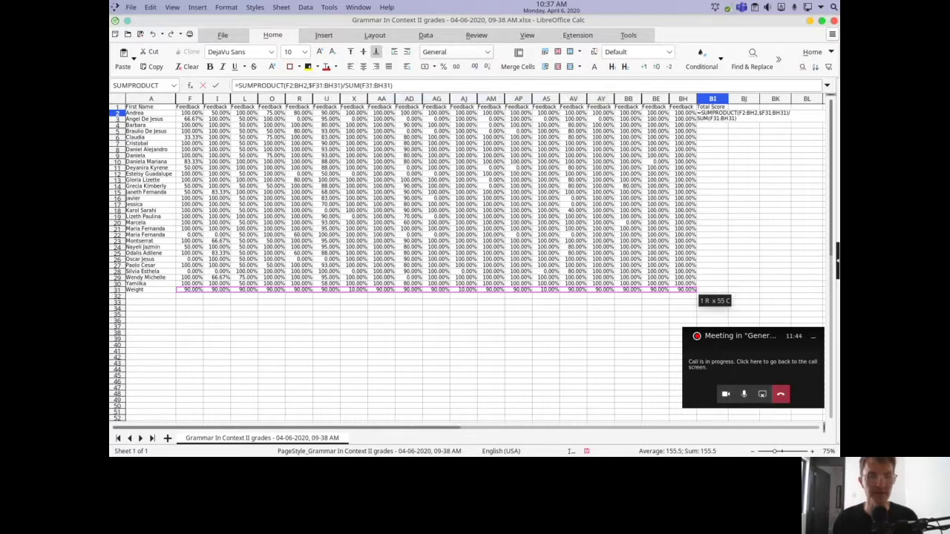
click(316, 85)
text($)
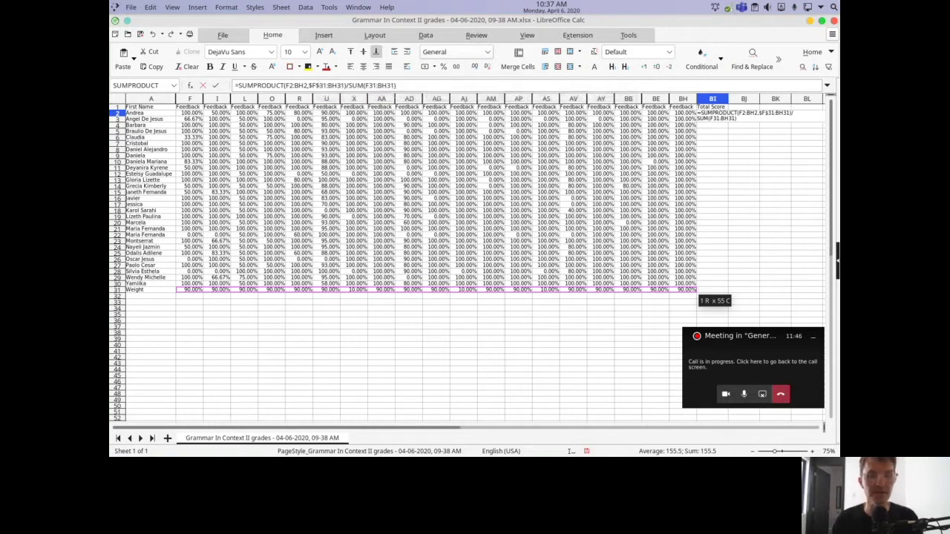
key(Right)
key(Right)
key(Right)
text($)
key(Right)
key(Right)
text($)
Make the weight range inside SUM absolute as $F$31:$BH$31 and enter the completed formula in BI2
key(Right)
key(Right)
key(Right)
key(Right)
key(Right)
key(Right)
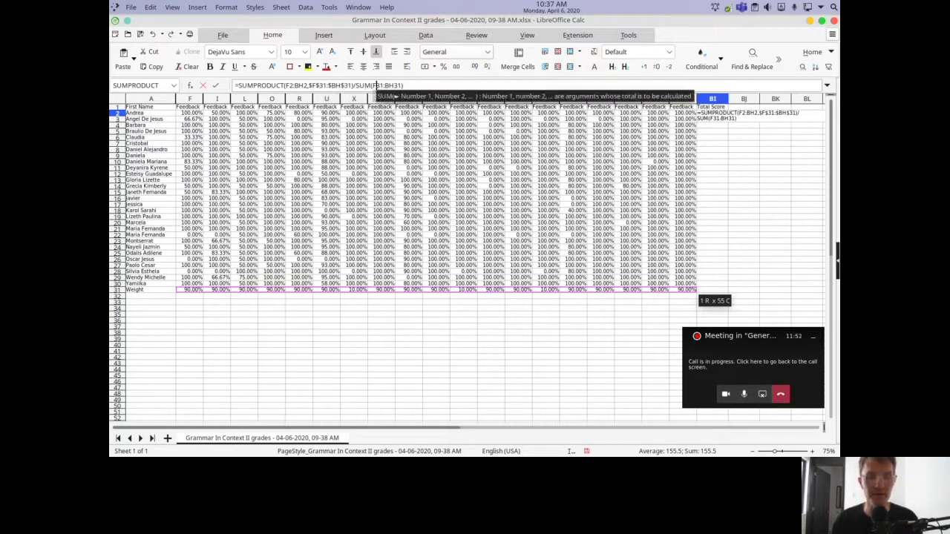
text($)
key(Right)
text($)
key(Right)
key(Right)
key(Right)
text($)
key(Right)
key(Right)
text($)
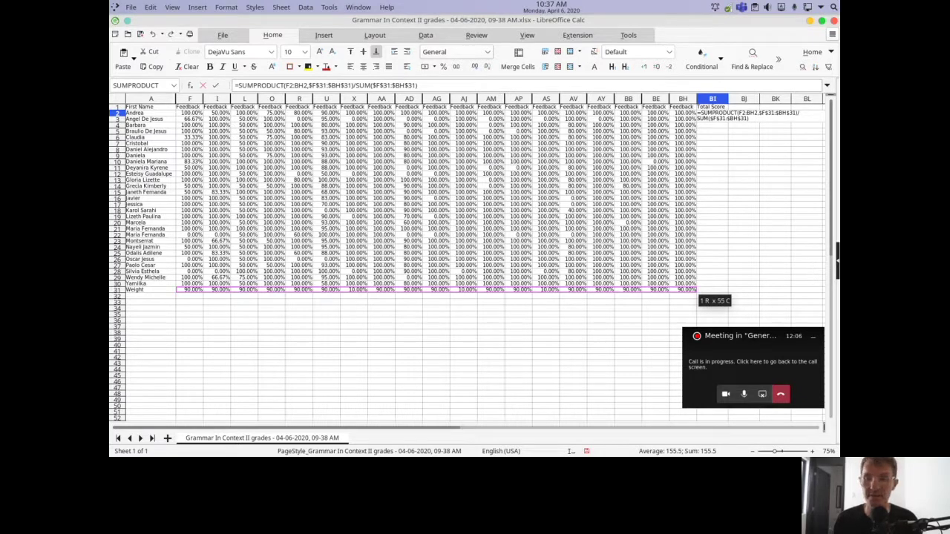
key(Return)
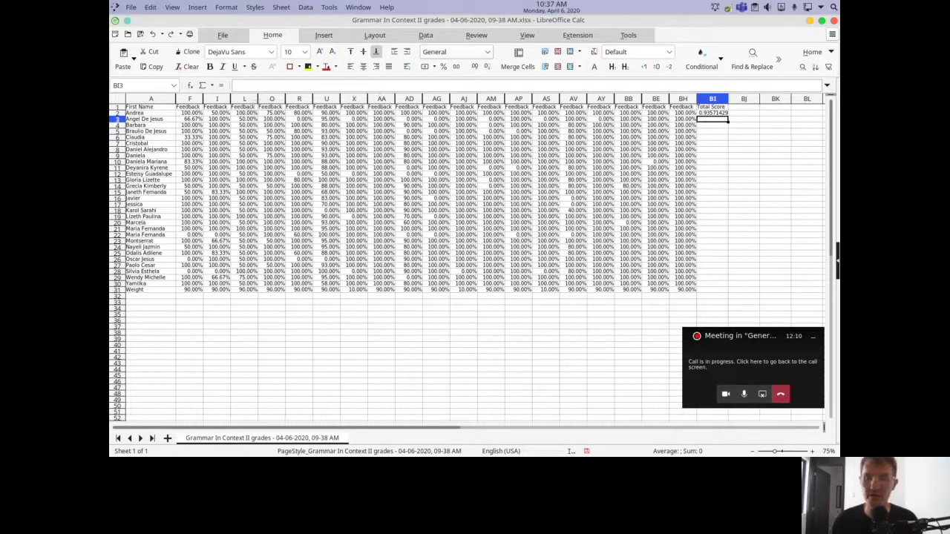
Format the whole Total Score column BI as a percentage
click(711, 112)
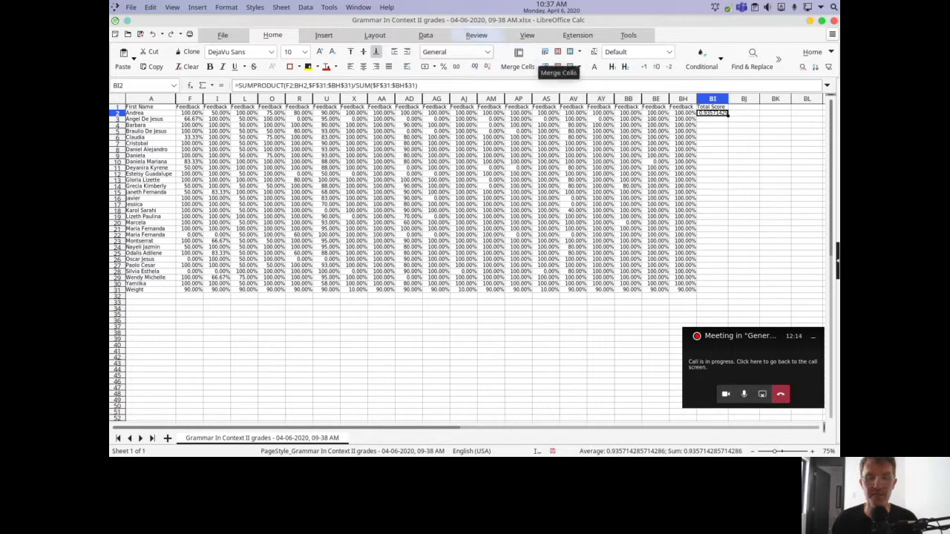
click(711, 99)
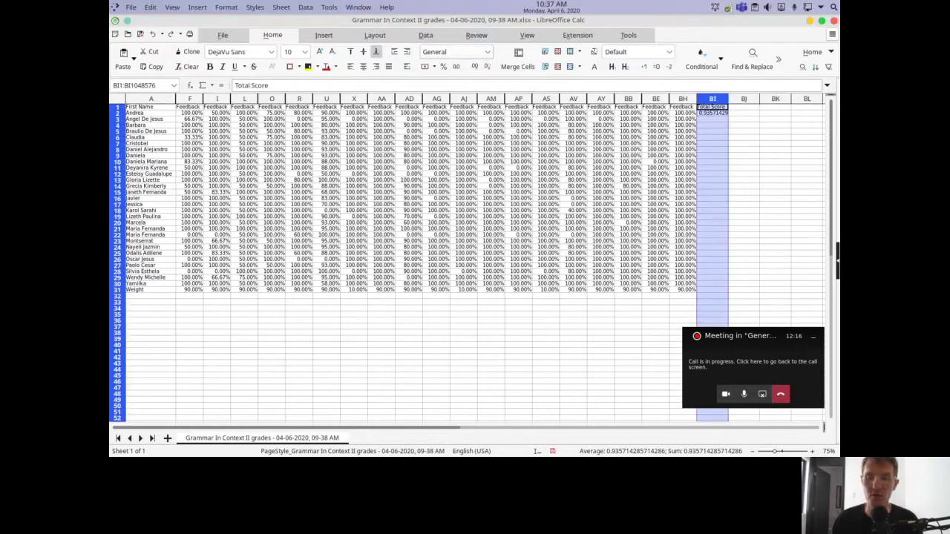
click(443, 67)
click(443, 66)
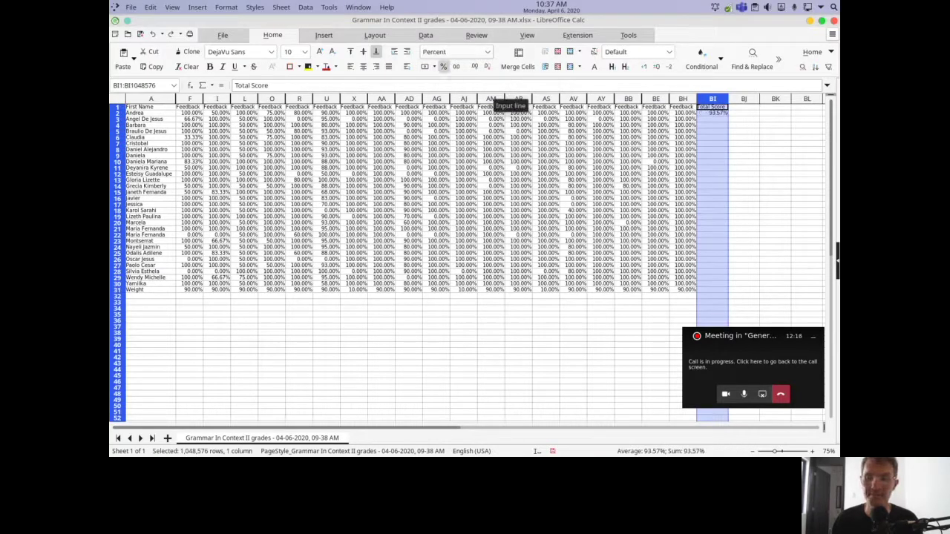
Copy the Total Score formula from BI2 into BI3:BI30 for all the remaining students
key(Down)
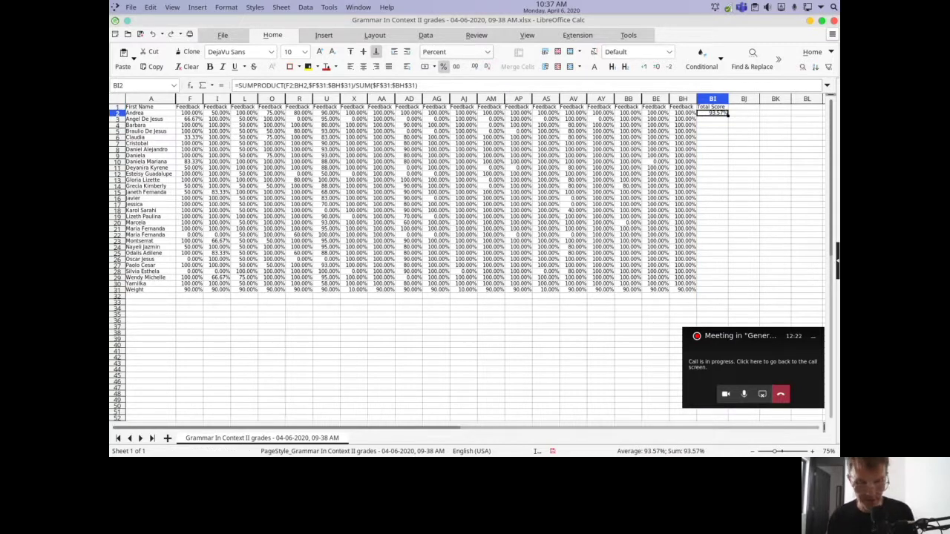
key(Down)
key(shift+Down)
key(shift+Down)
key(shift+Down)
key(shift+Down)
key(shift+Down)
key(shift+Down)
key(shift+Down)
key(shift+Down)
key(shift+Down)
key(shift+Down)
key(shift+Down)
key(shift+Down)
key(shift+Down)
key(shift+Down)
key(shift+Down)
key(shift+Down)
key(shift+Down)
key(shift+Down)
key(shift+Down)
key(shift+Down)
key(shift+Down)
key(shift+Down)
key(shift+Down)
key(shift+Down)
key(shift+Down)
key(shift+Down)
key(shift+Down)
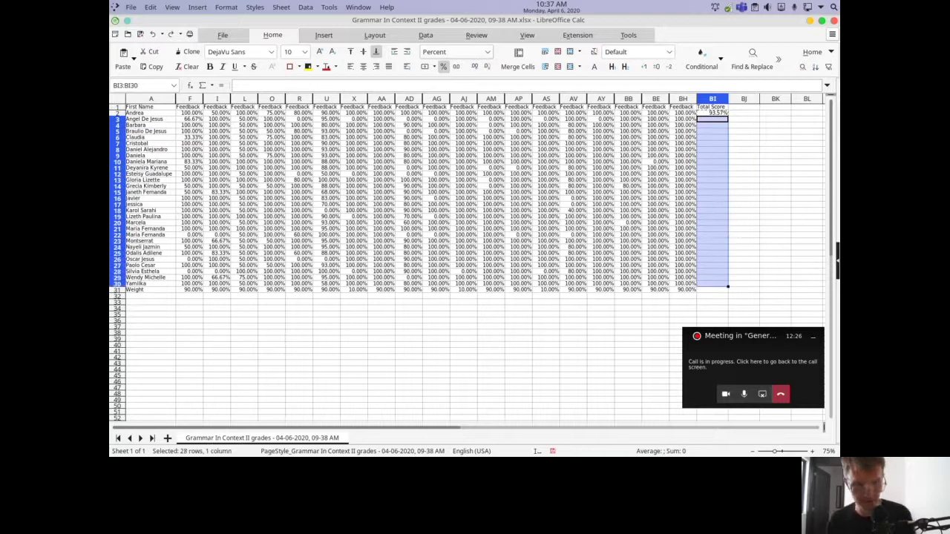
key(ctrl+v)
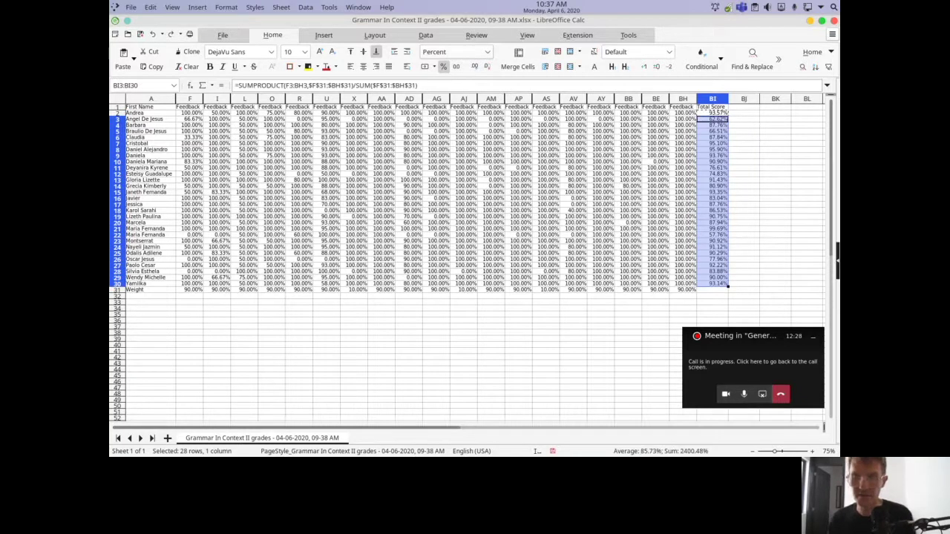
Check the copied Total Score formulas down column BI, comparing each row's score range and the fixed weight range
key(Up)
key(Up)
key(Down)
key(Down)
key(Down)
key(Down)
key(Down)
key(Down)
key(Down)
key(Down)
key(Down)
key(Down)
key(Down)
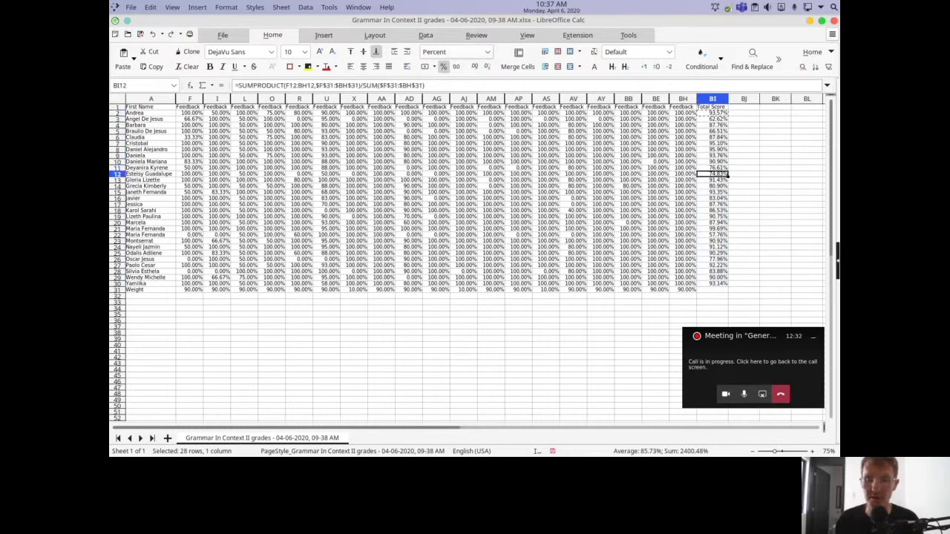
key(Down)
key(Down)
key(Down)
key(Down)
key(Down)
key(Down)
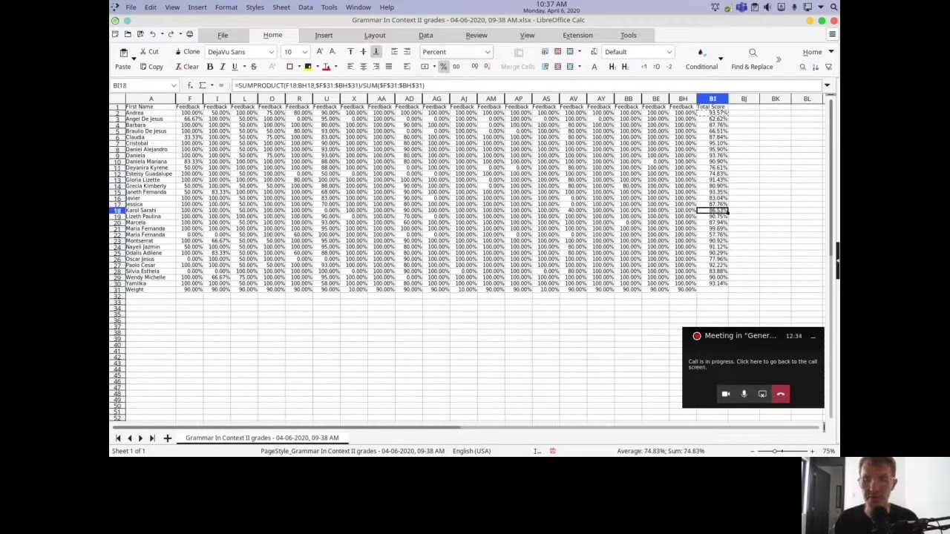
key(Up)
key(Up)
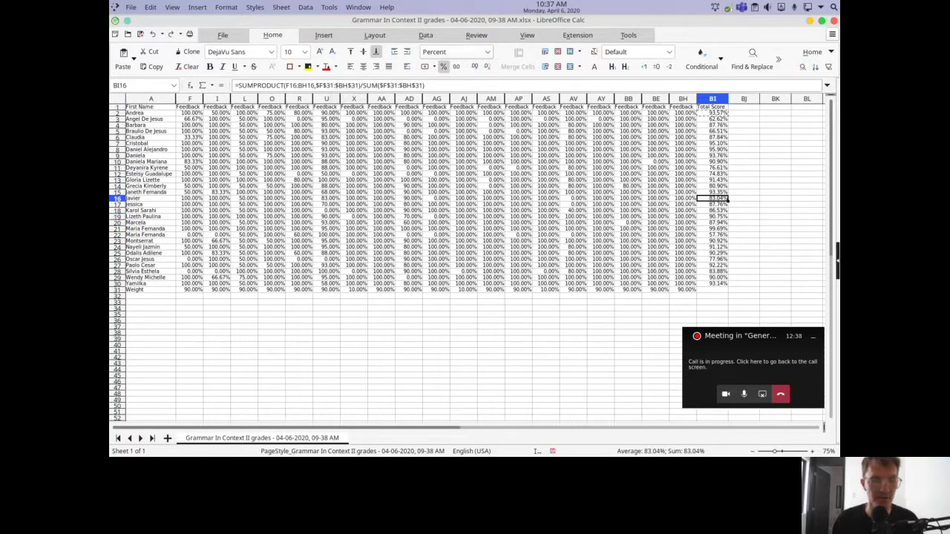
Review the assignment weights in F31:BH31 and the students' total scores in BI2:BI30
click(192, 289)
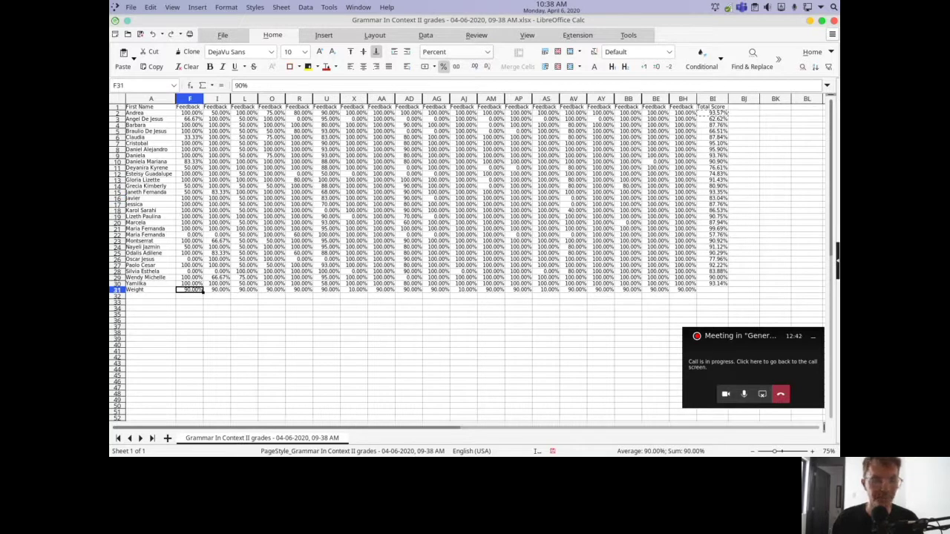
click(189, 302)
click(189, 290)
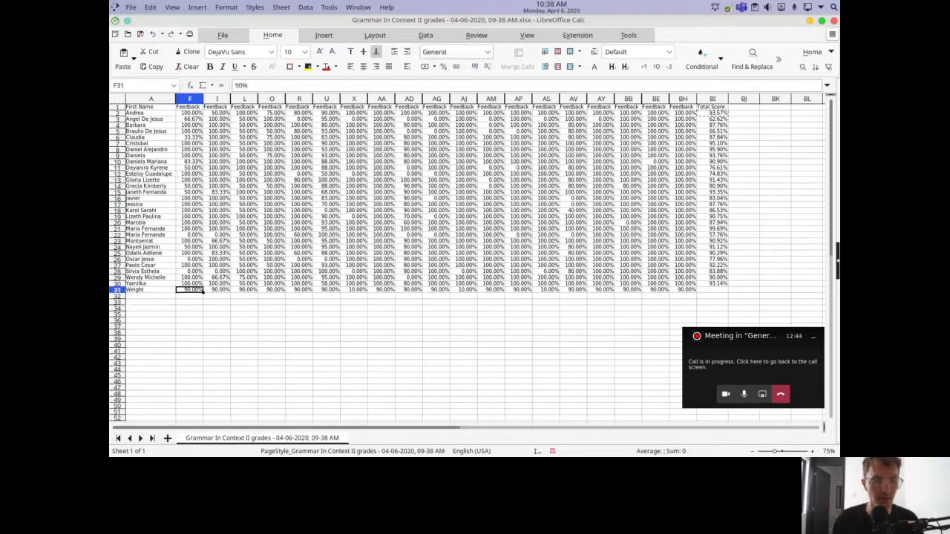
key(F2)
drag(190, 302, 230, 304)
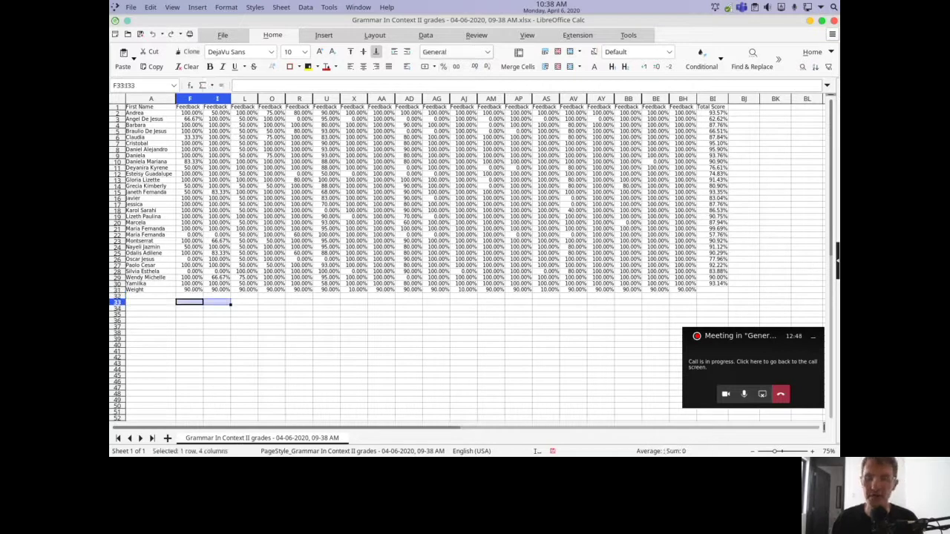
click(713, 113)
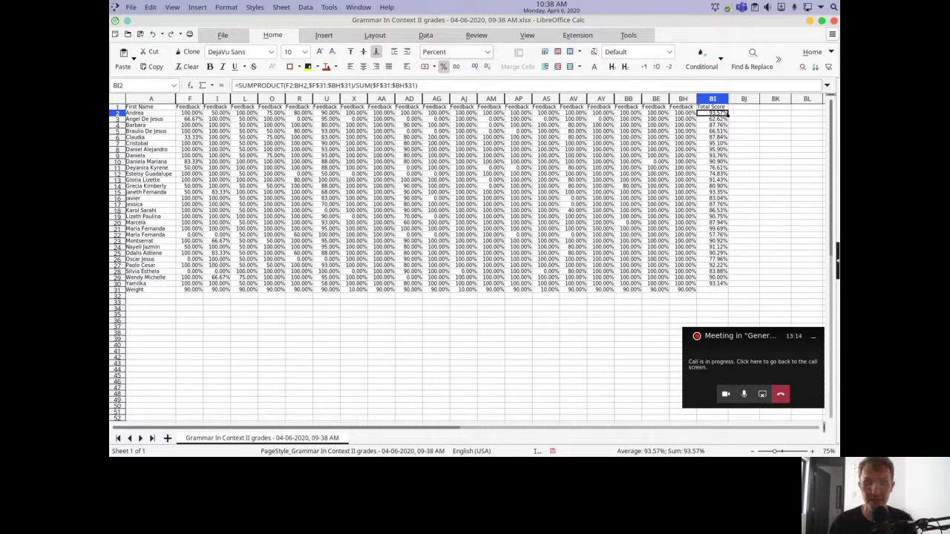
click(151, 314)
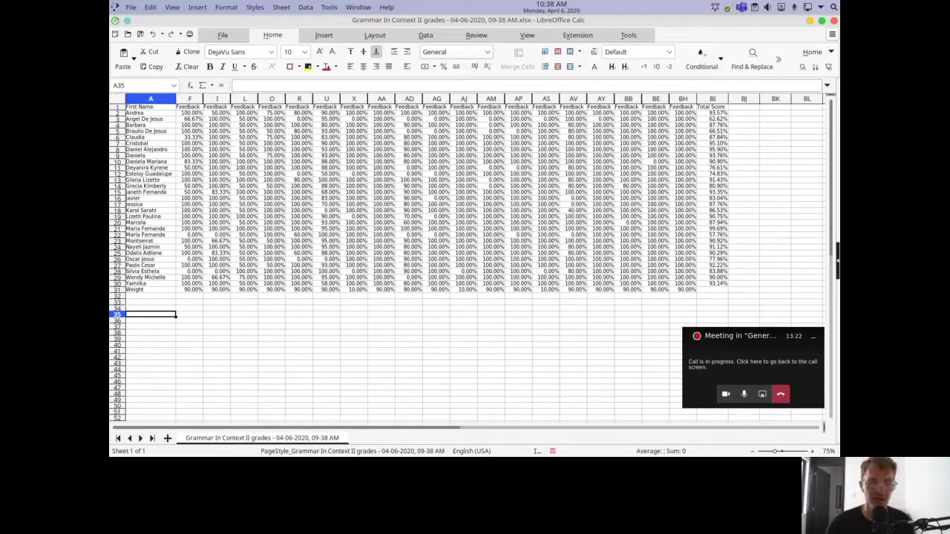
click(217, 332)
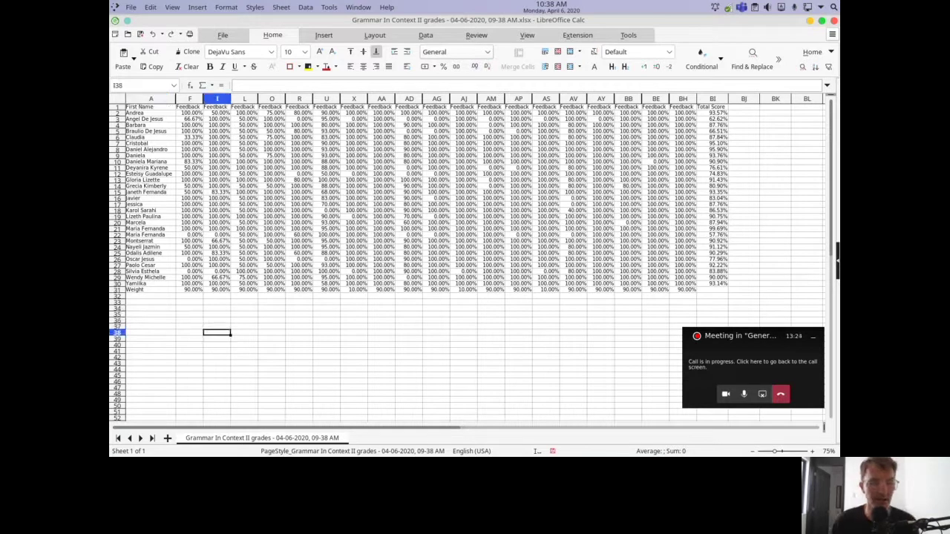
drag(189, 289, 696, 291)
click(743, 259)
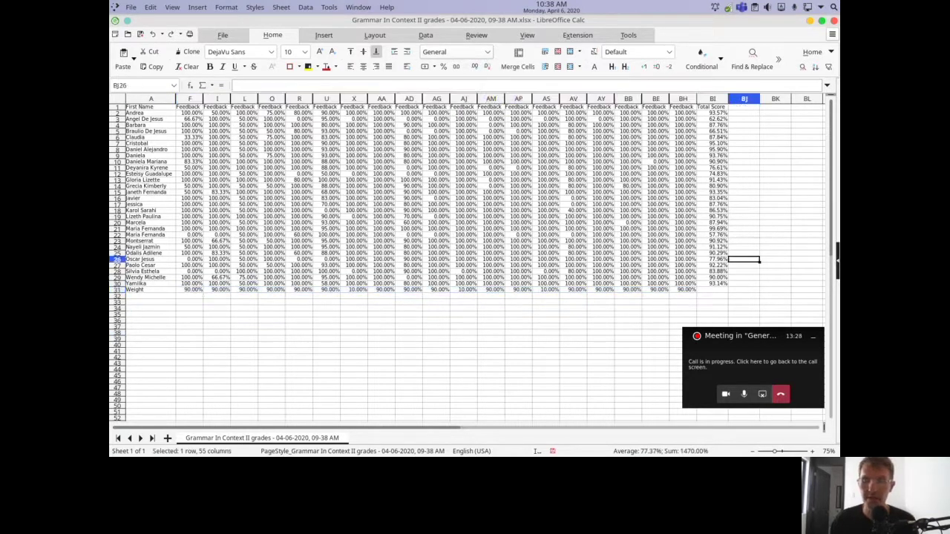
drag(573, 351, 600, 351)
drag(713, 284, 712, 113)
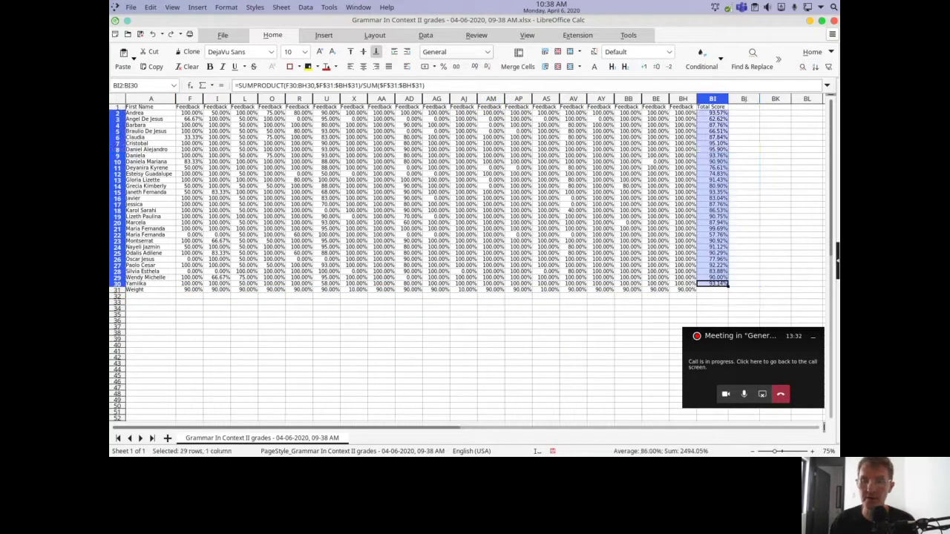
click(573, 344)
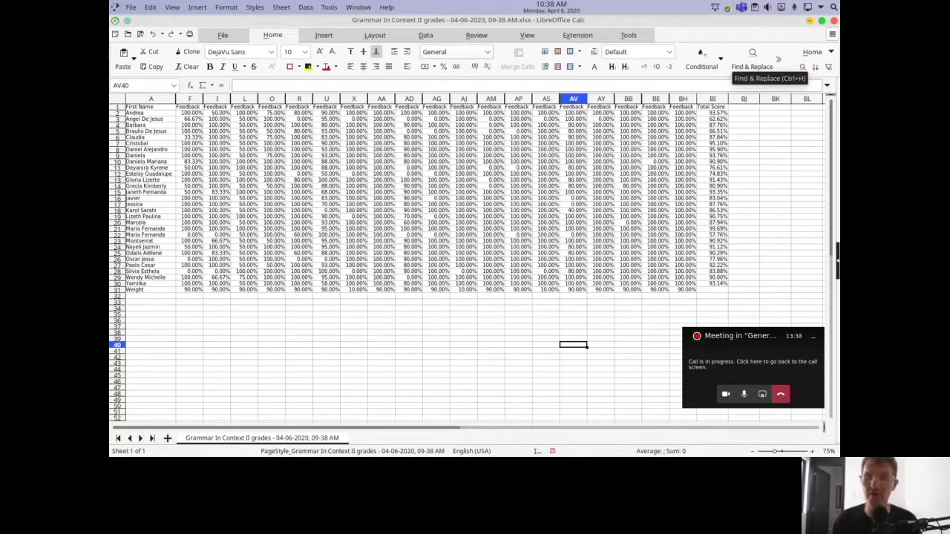
click(463, 326)
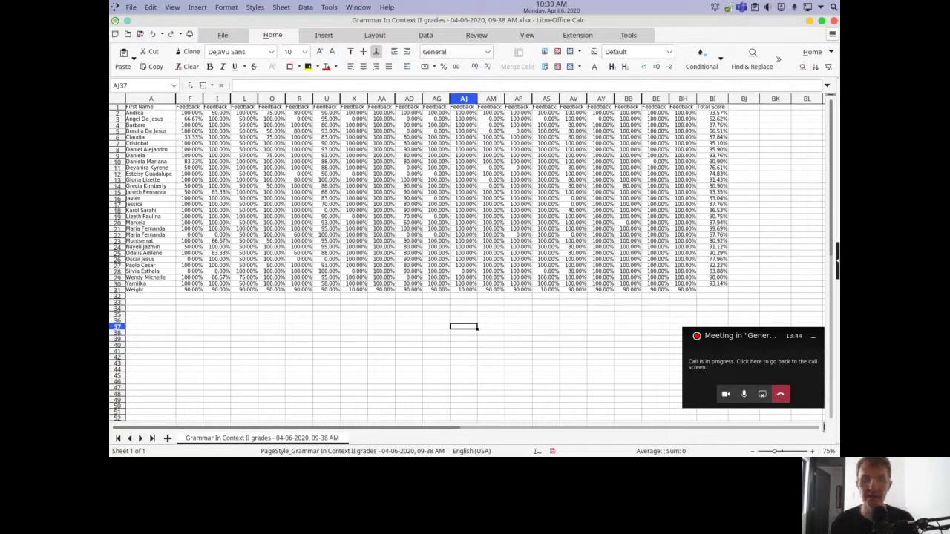
Minimize the spreadsheet window and stop sharing the screen in the Teams call
click(809, 20)
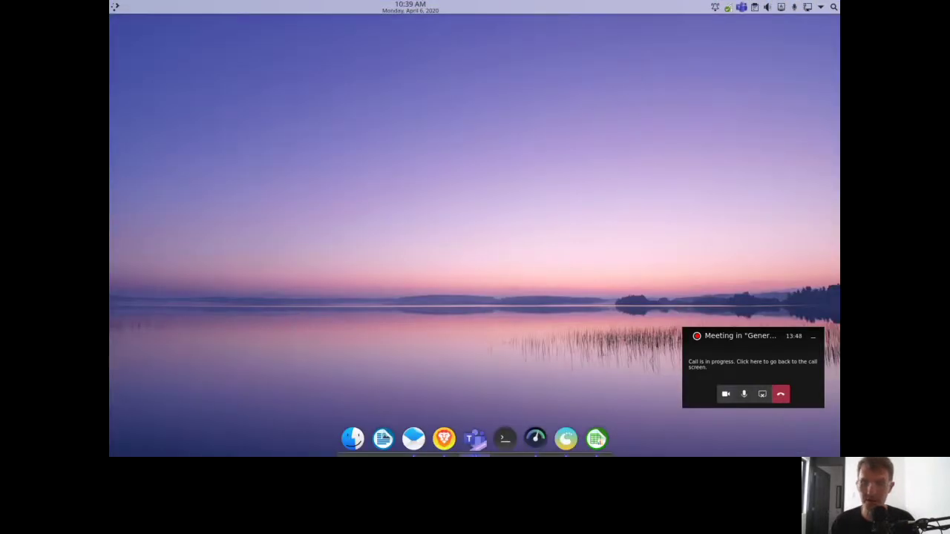
click(762, 394)
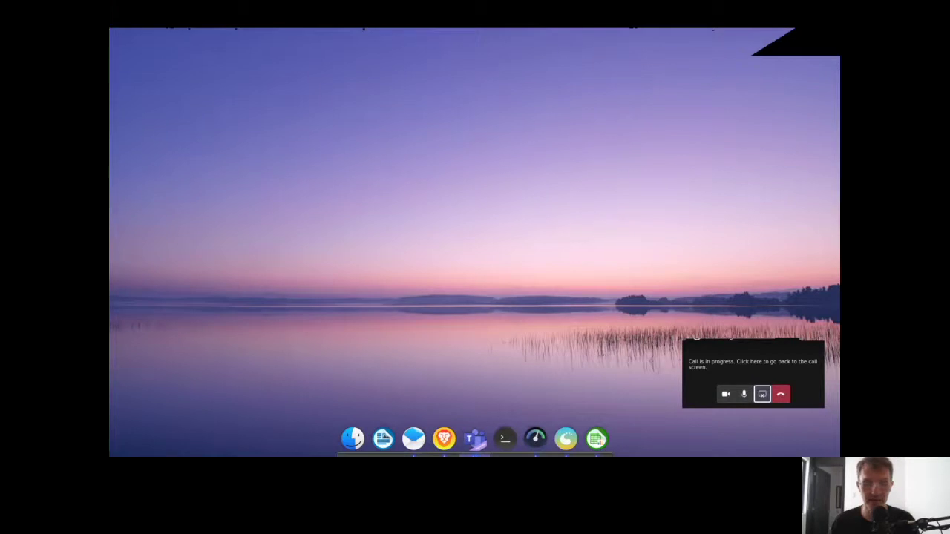